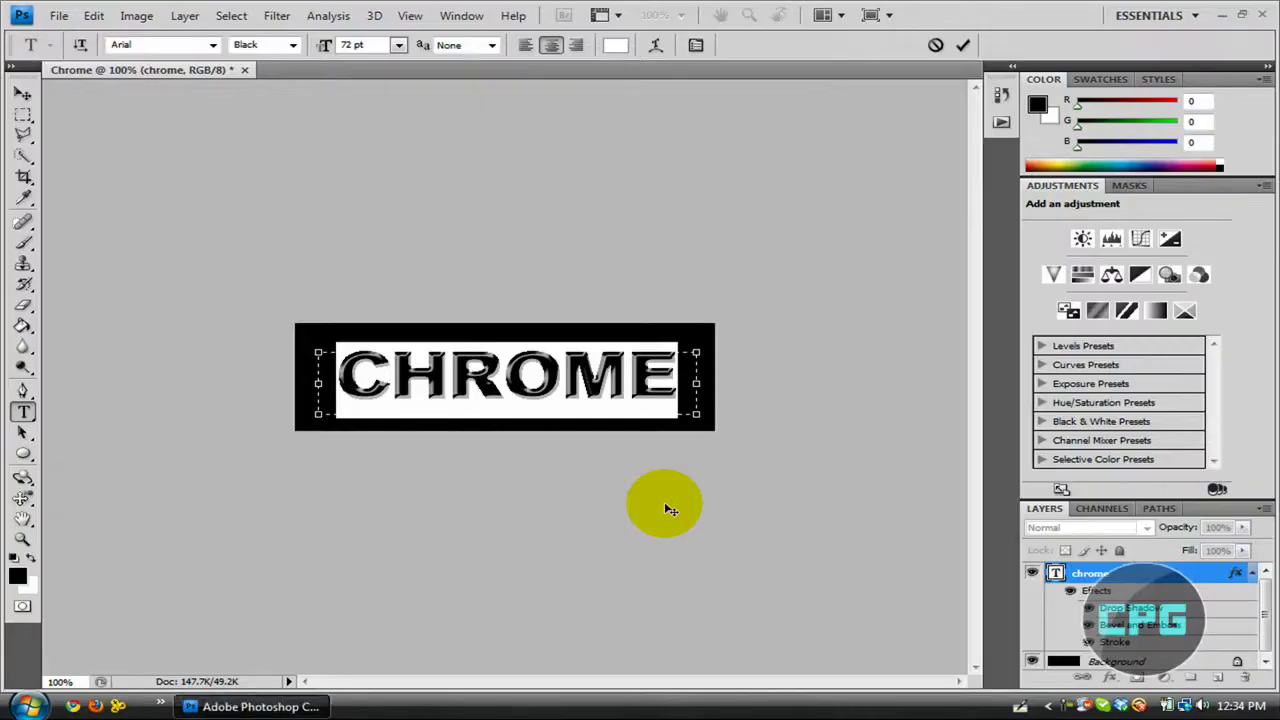
# Deselect the CHROME text and start a new document named 'Chrome'.
pyautogui.click(684, 388)
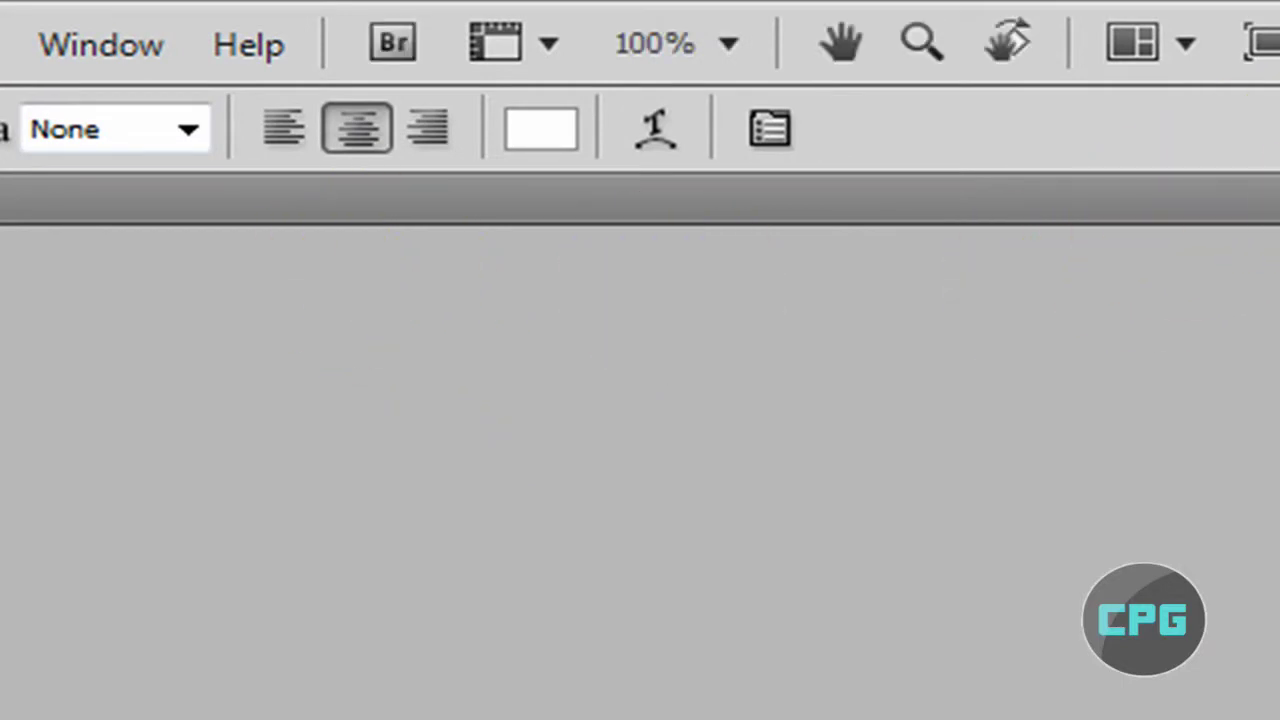
pyautogui.hotkey('ctrl', 'n')
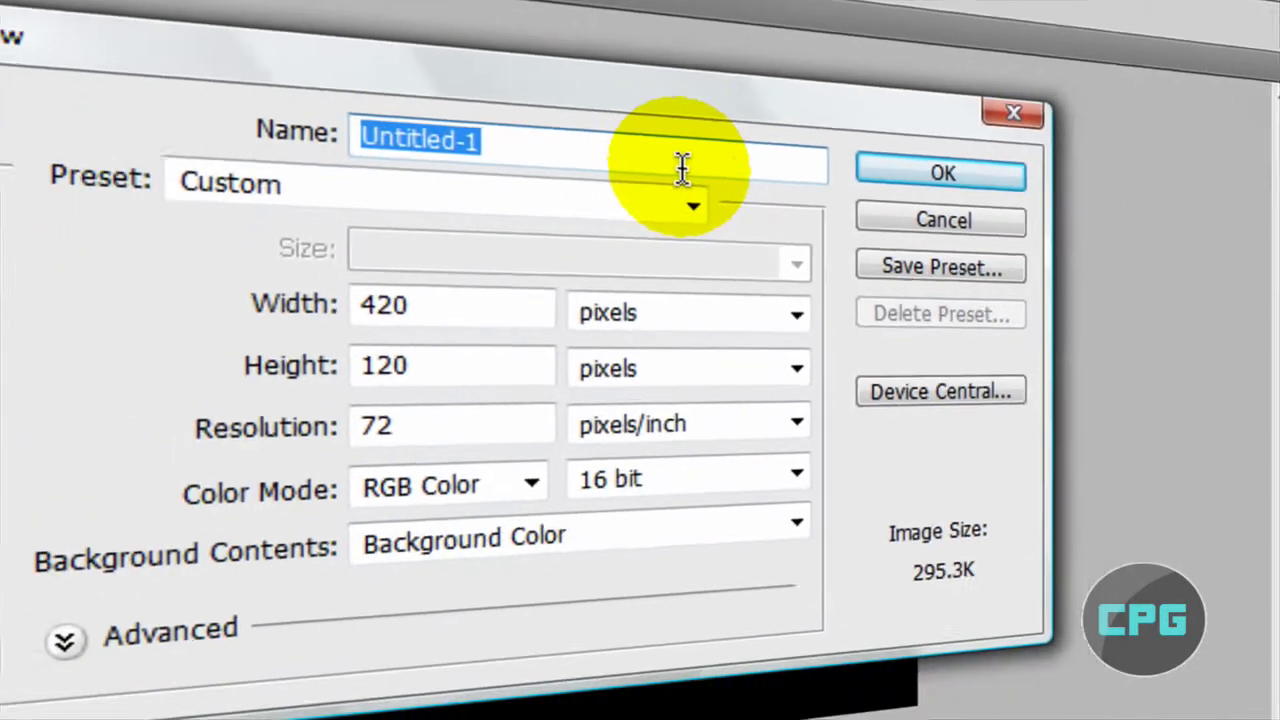
pyautogui.press('BackSpace')
pyautogui.write('Chrome')
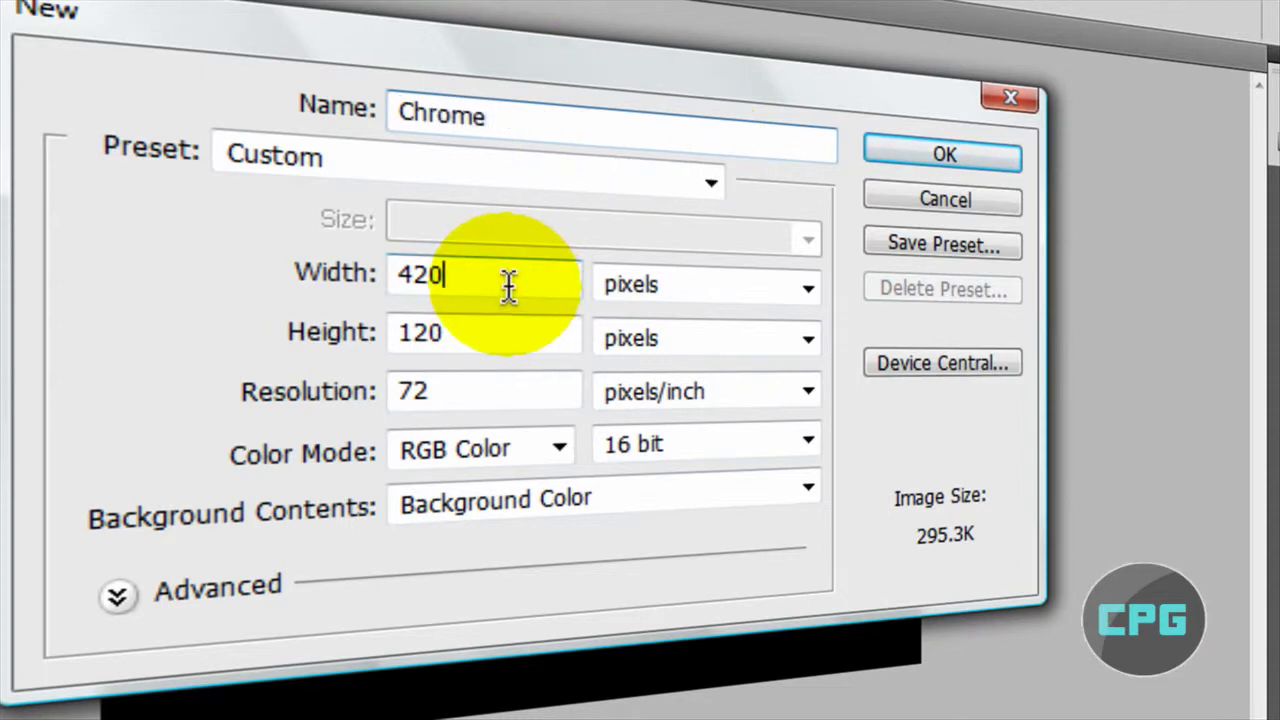
# Set the new document to 420 × 120 pixels at 72 ppi and create it.
pyautogui.click(300, 285)
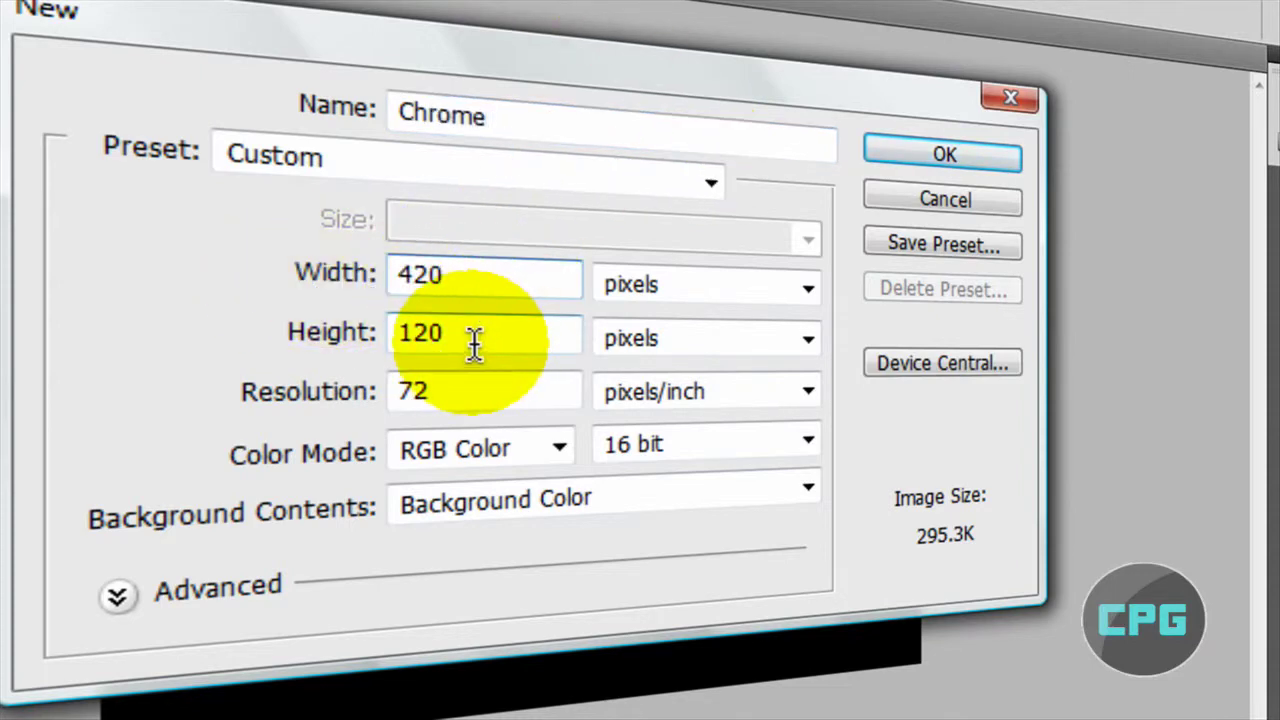
pyautogui.click(340, 336)
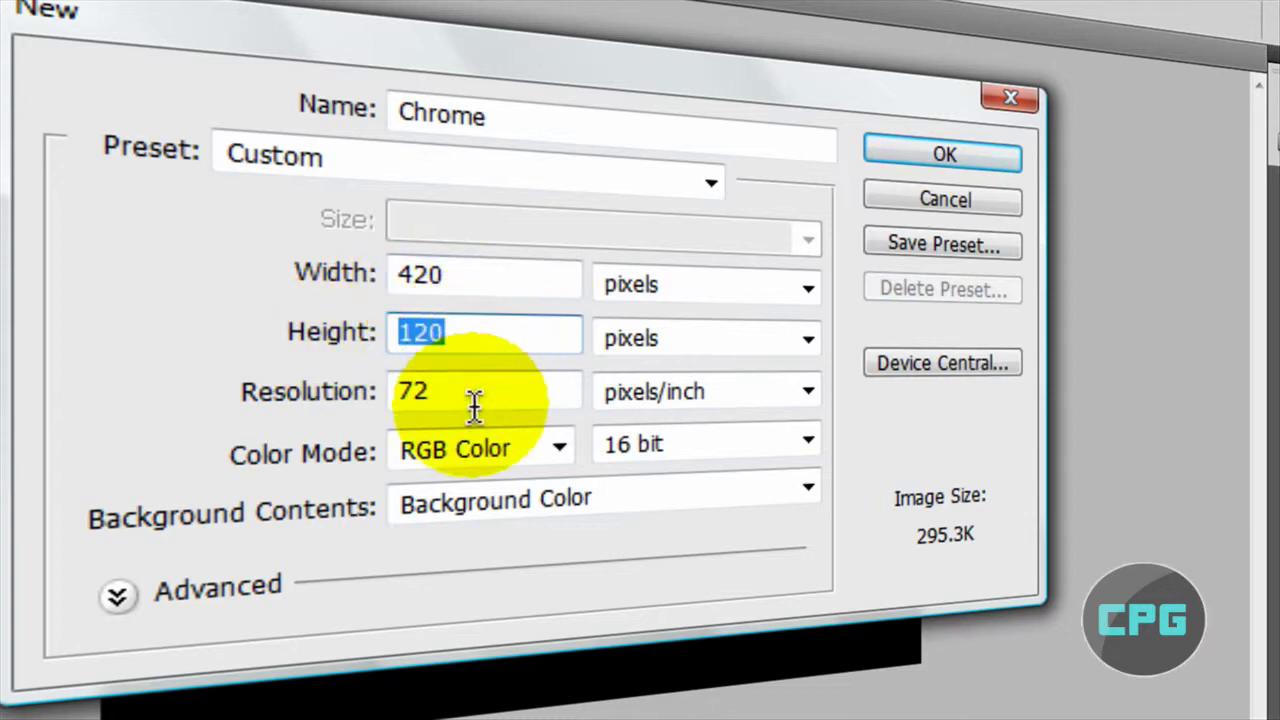
pyautogui.click(306, 395)
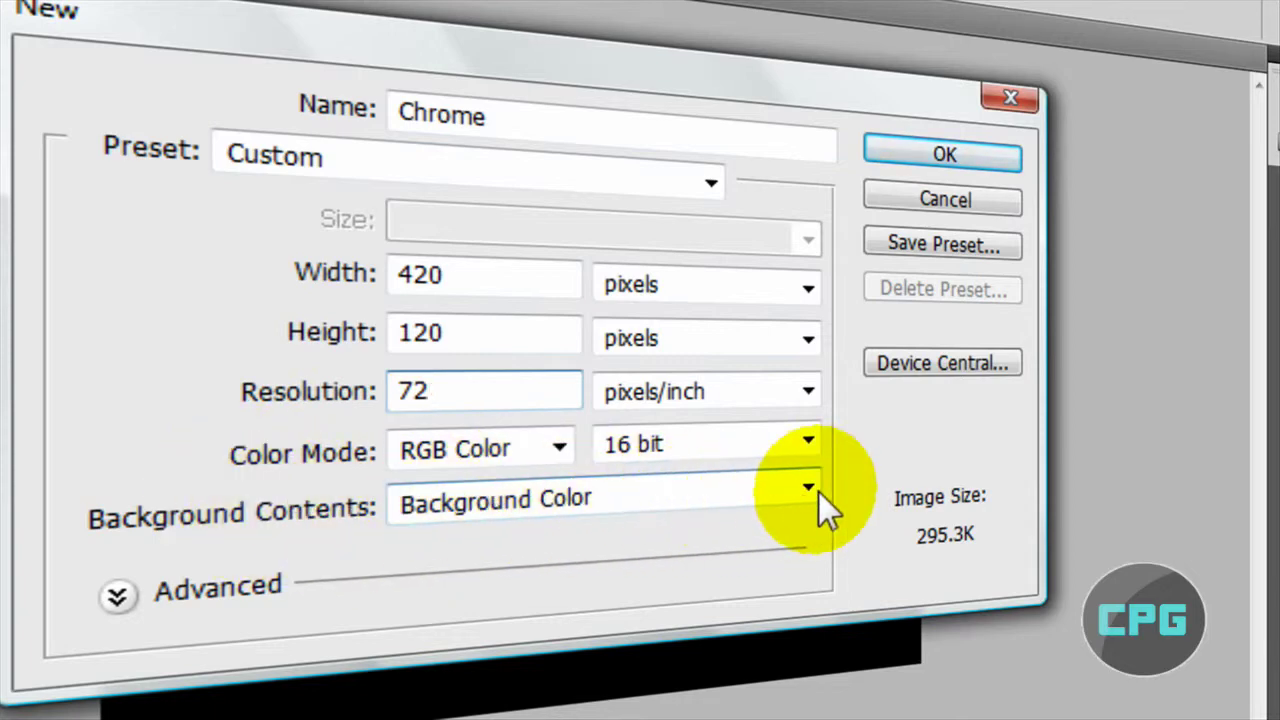
pyautogui.click(940, 160)
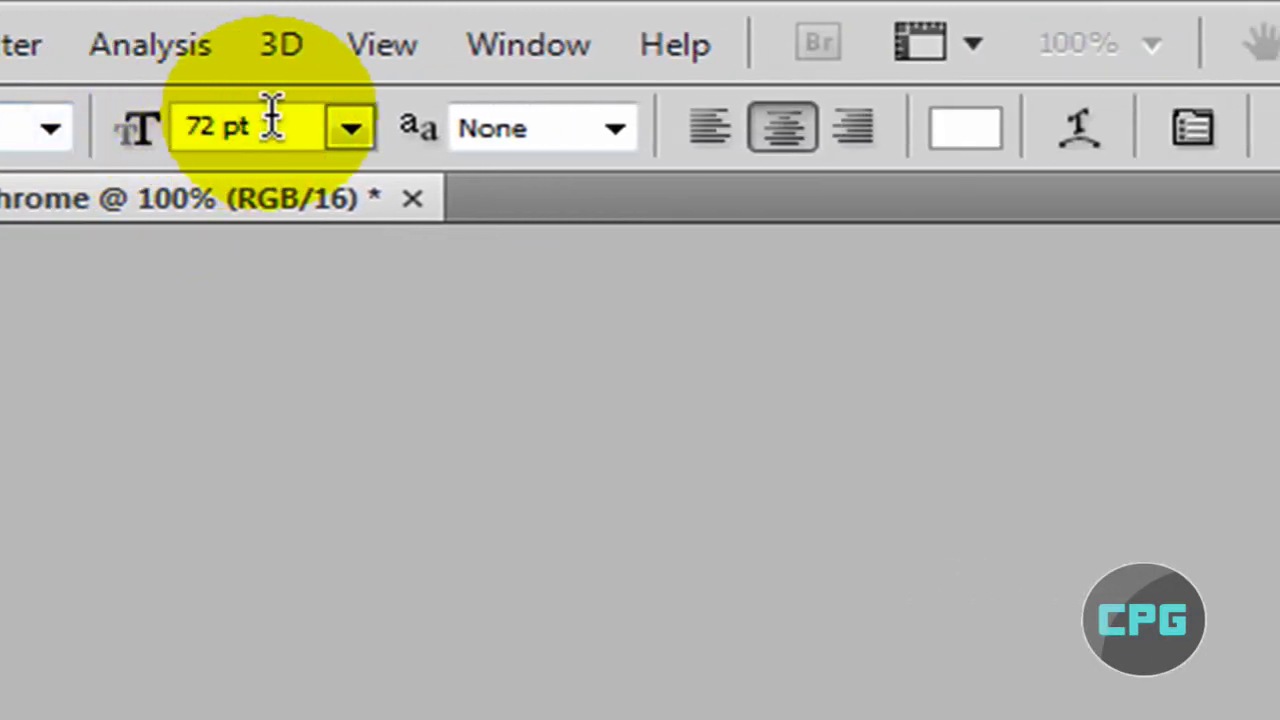
# Select the type tool's font size field to set 72 pt for CHROME.
pyautogui.moveTo(271, 126); pyautogui.dragTo(177, 122)
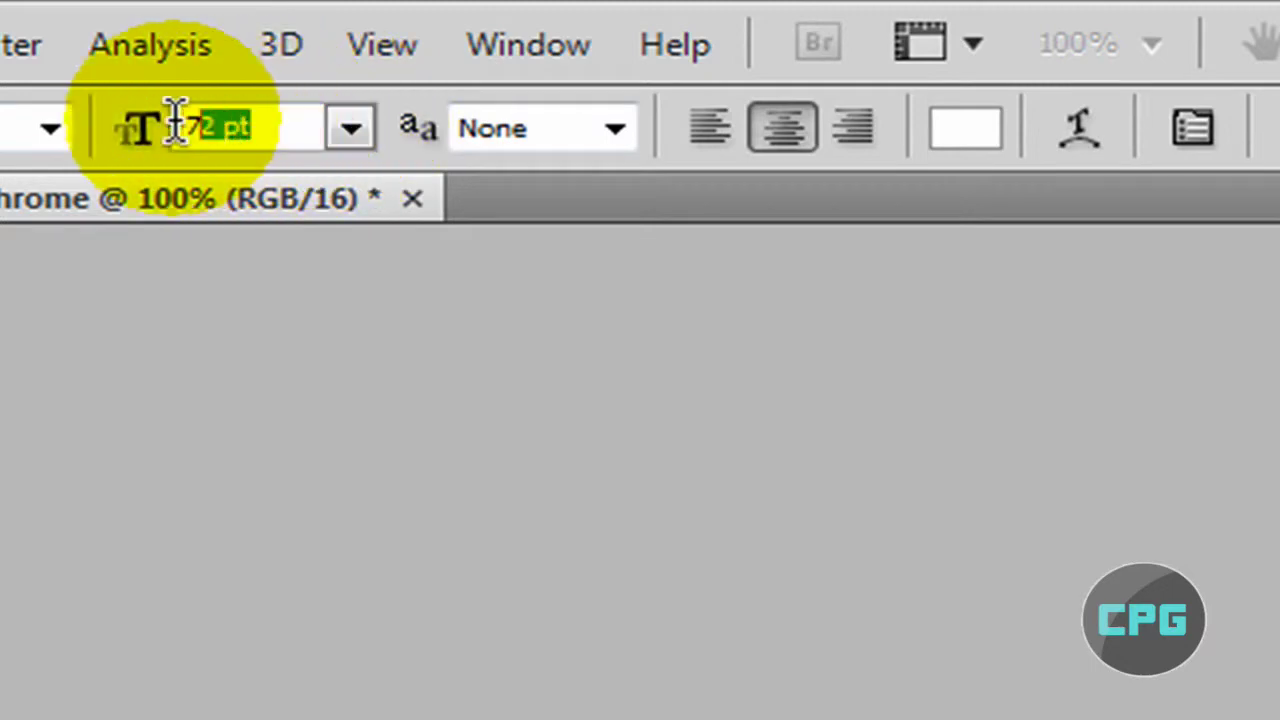
pyautogui.click(270, 118)
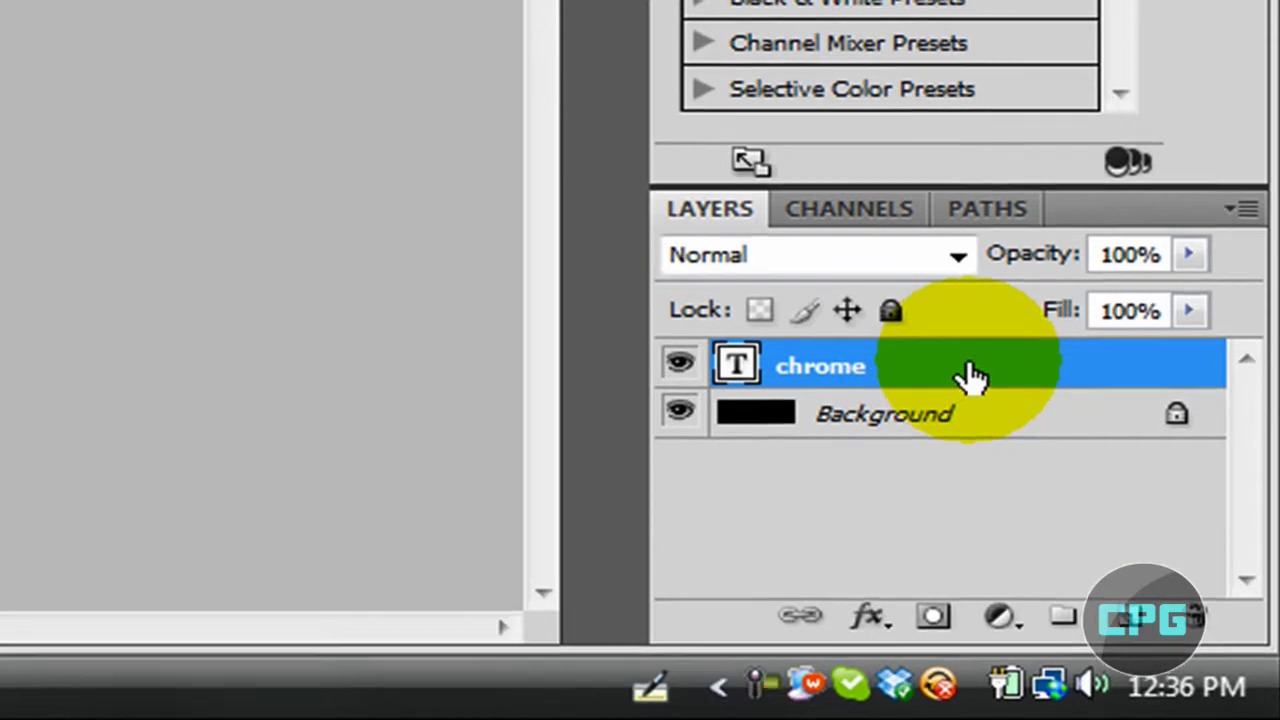
# Open the chrome layer's Blending Options and enable Drop Shadow, Bevel and Emboss, and Stroke.
pyautogui.rightClick(970, 375)
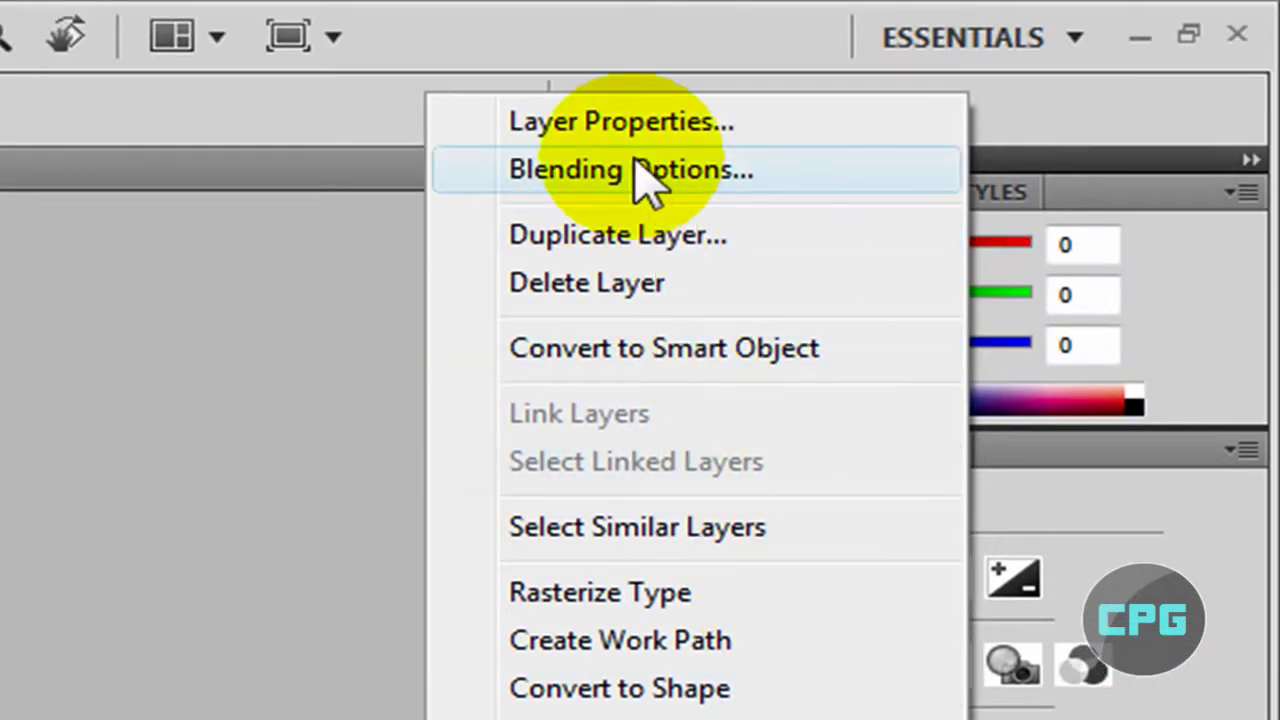
pyautogui.click(638, 170)
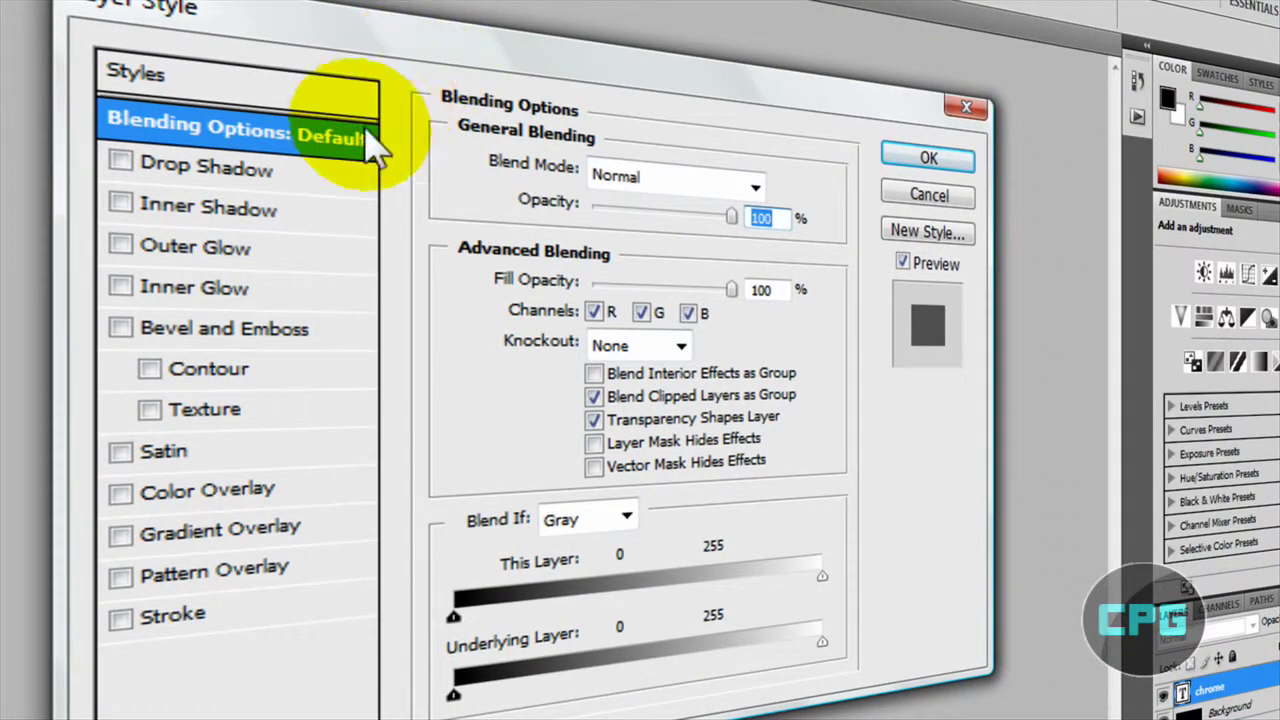
pyautogui.click(205, 170)
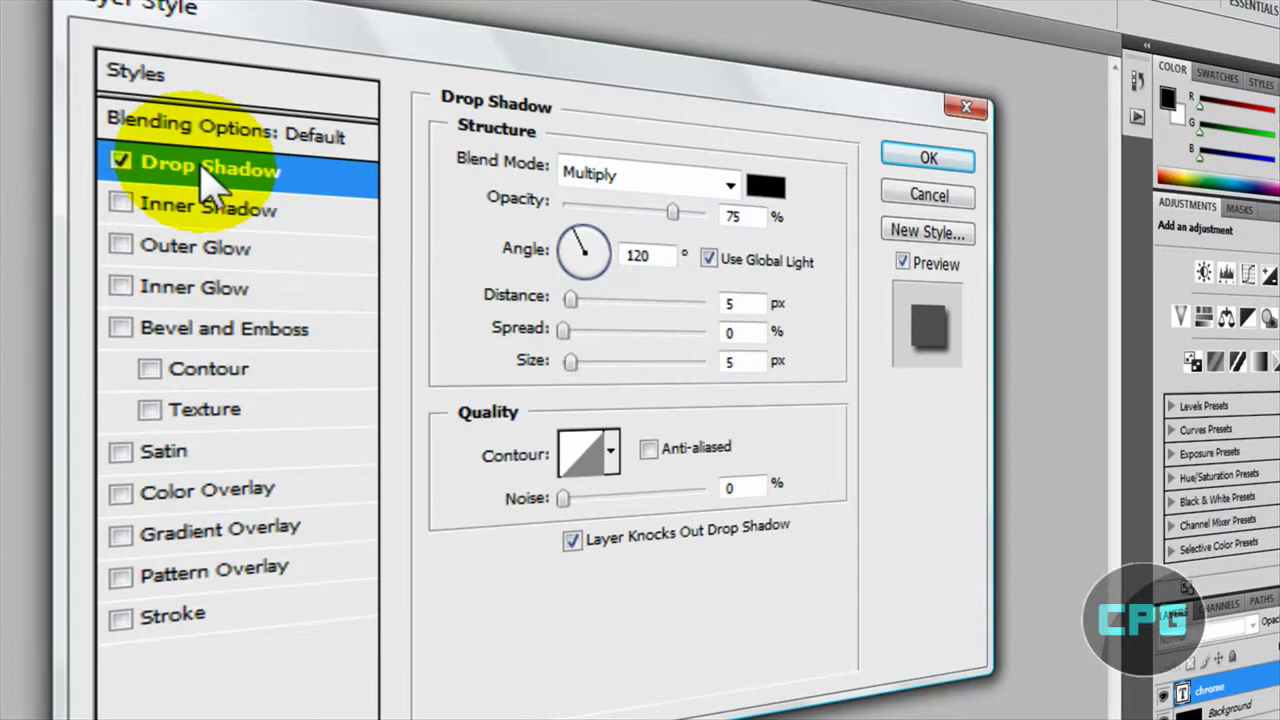
pyautogui.click(188, 328)
pyautogui.click(241, 614)
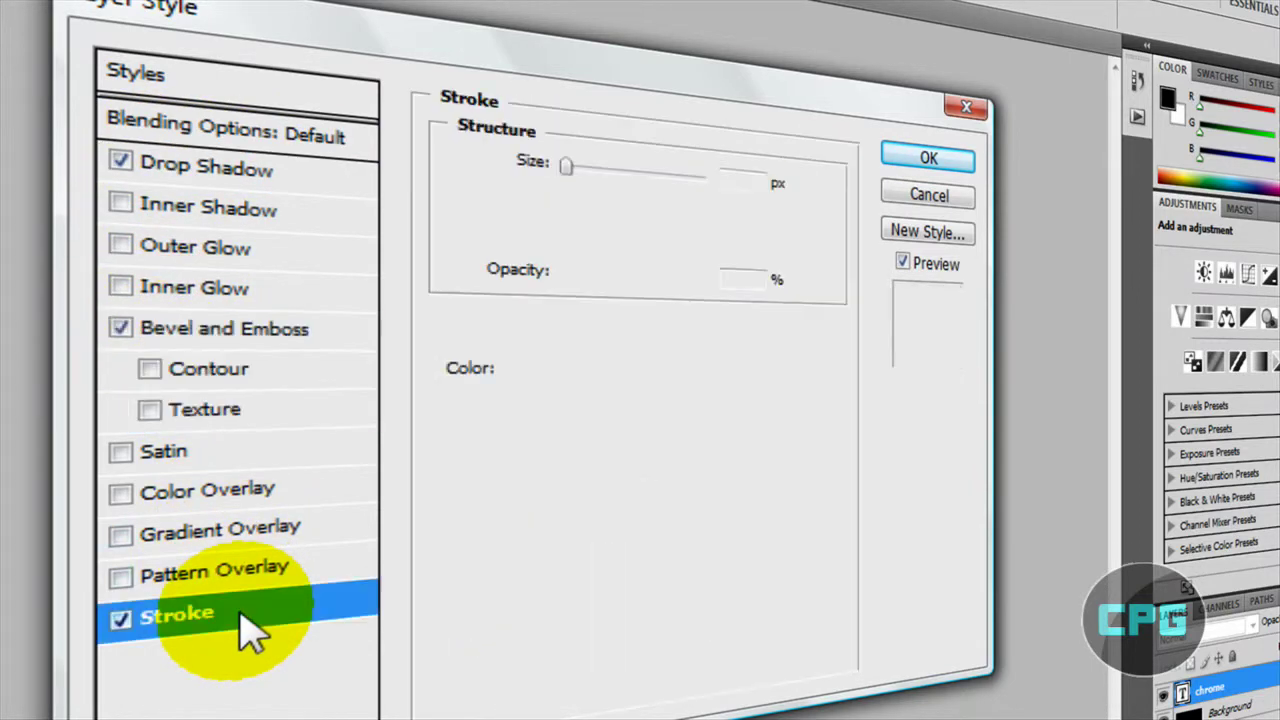
pyautogui.click(268, 168)
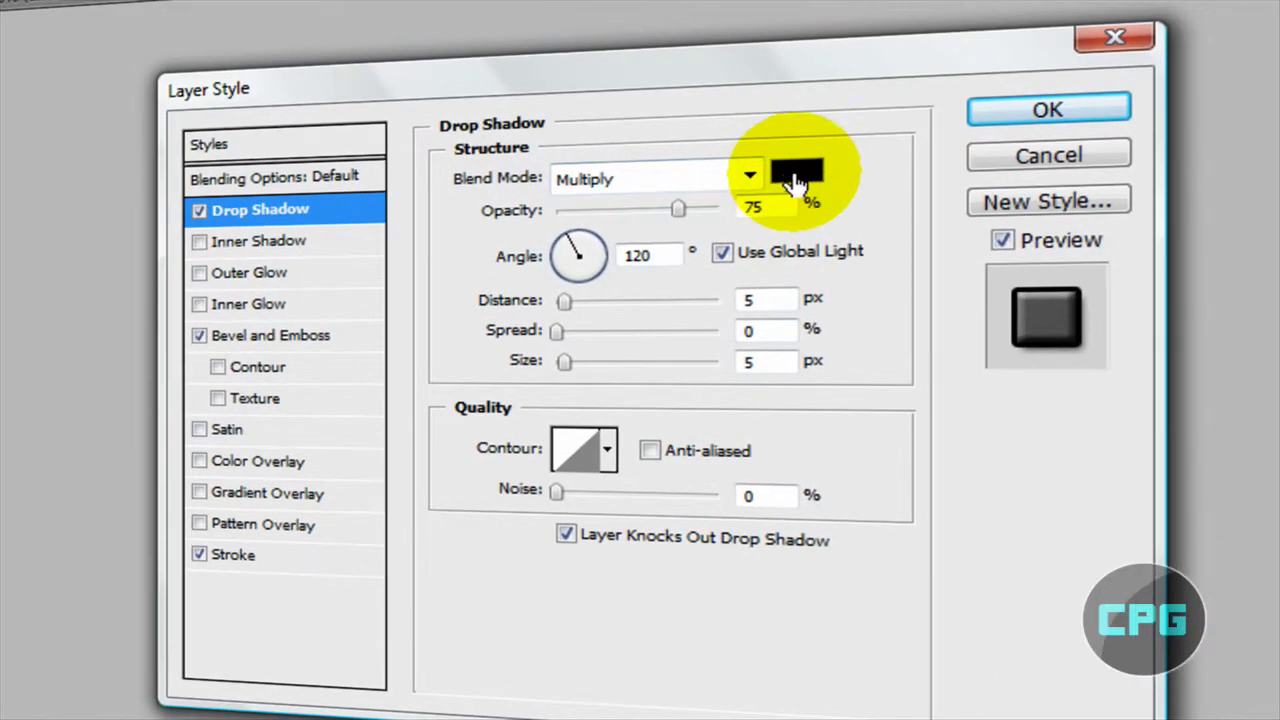
# Set drop shadow opacity 75%, angle 120°, distance 5 px, spread 0, size 5 px, noise 0.
pyautogui.click(788, 207)
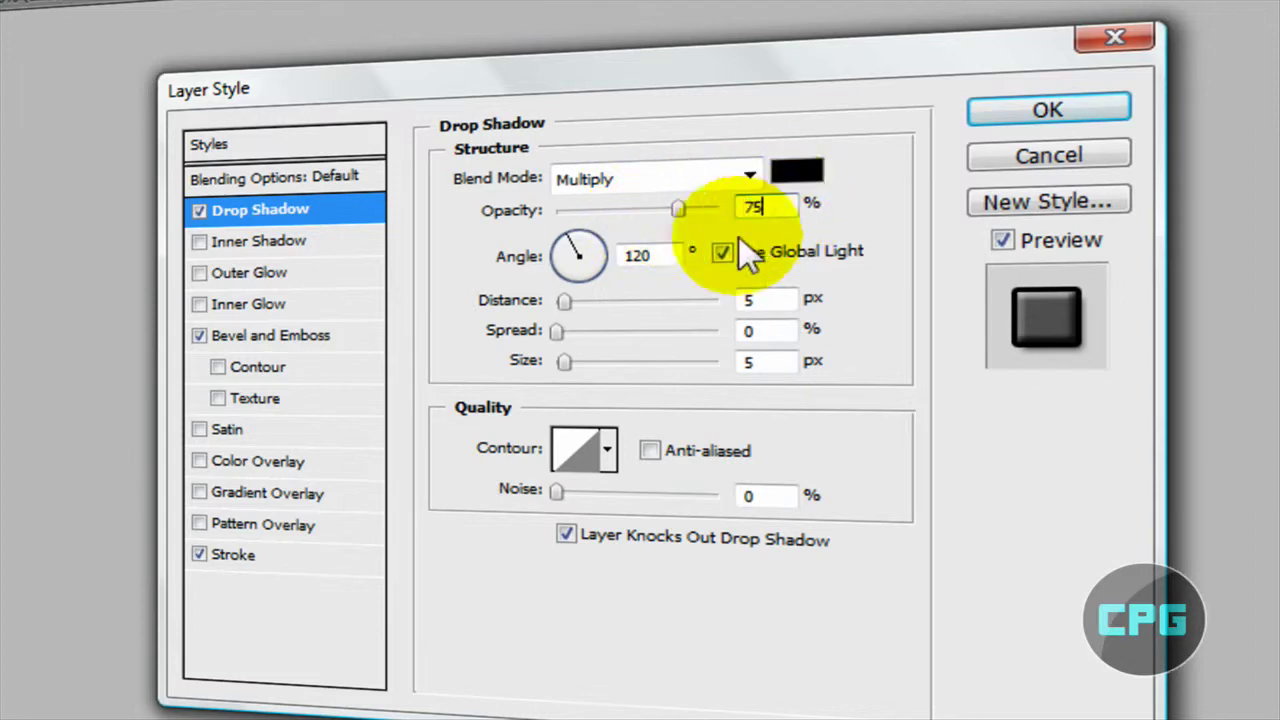
pyautogui.click(672, 256)
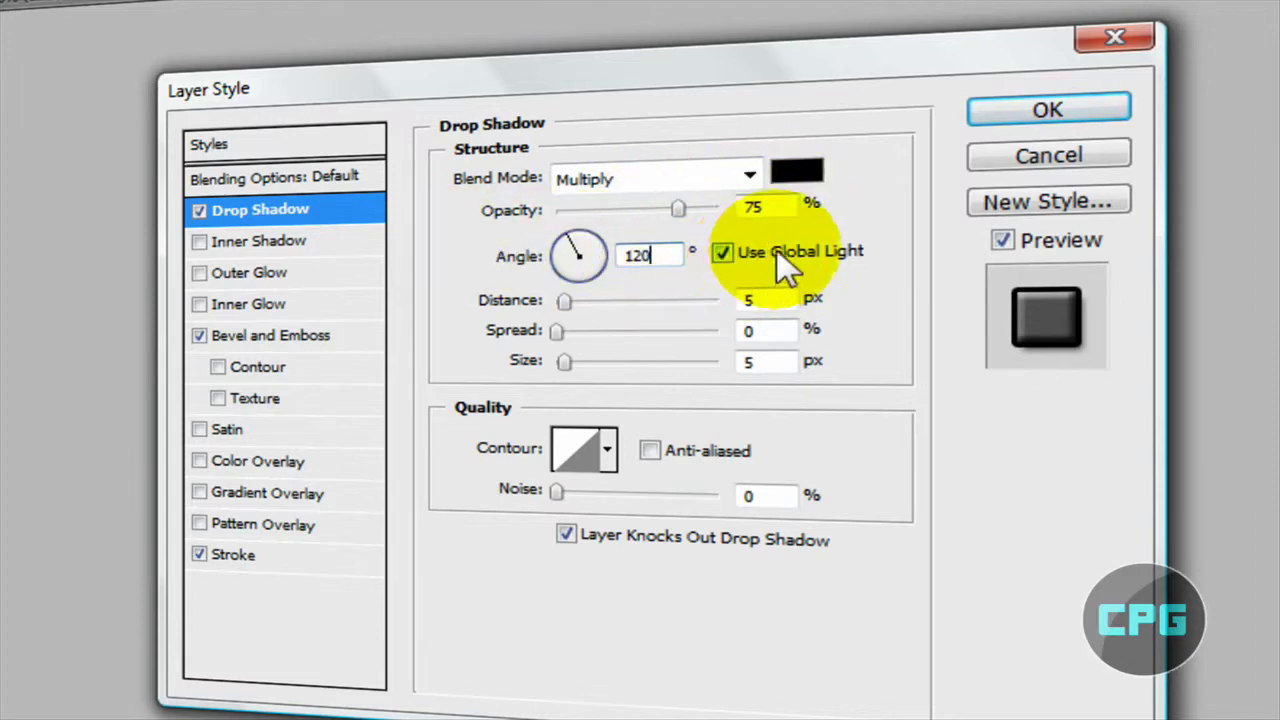
pyautogui.click(767, 296)
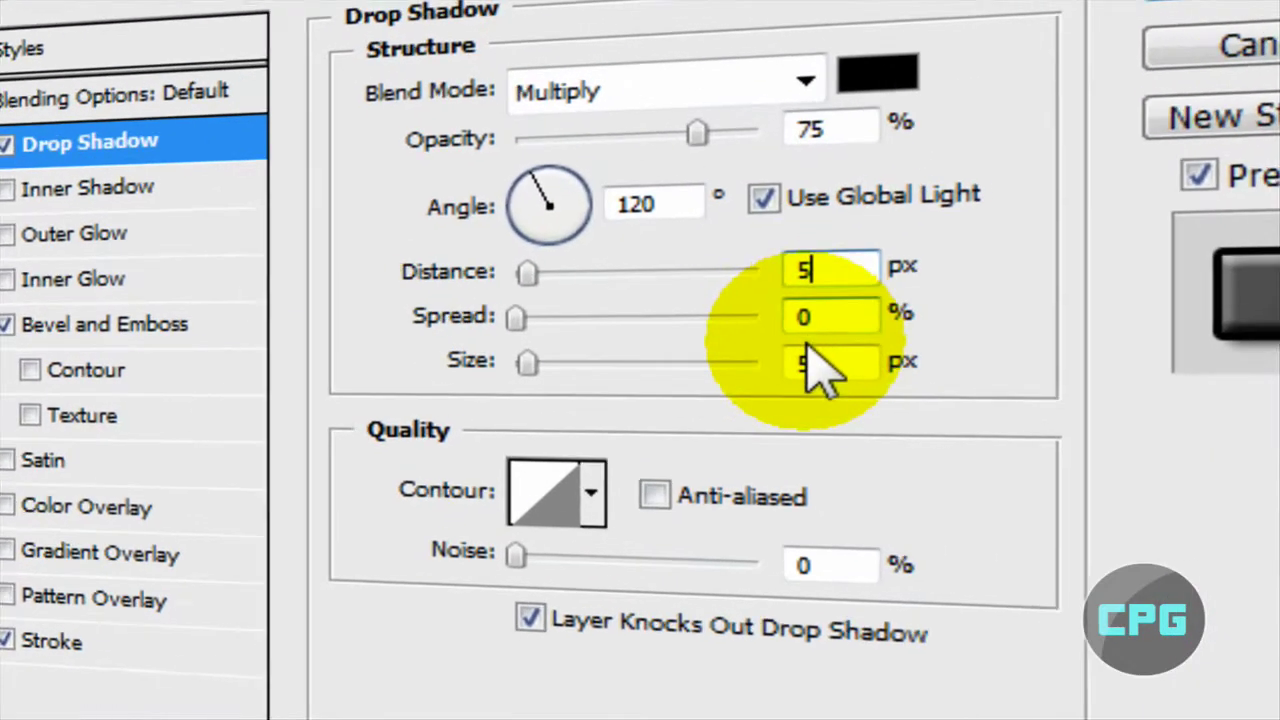
pyautogui.click(750, 331)
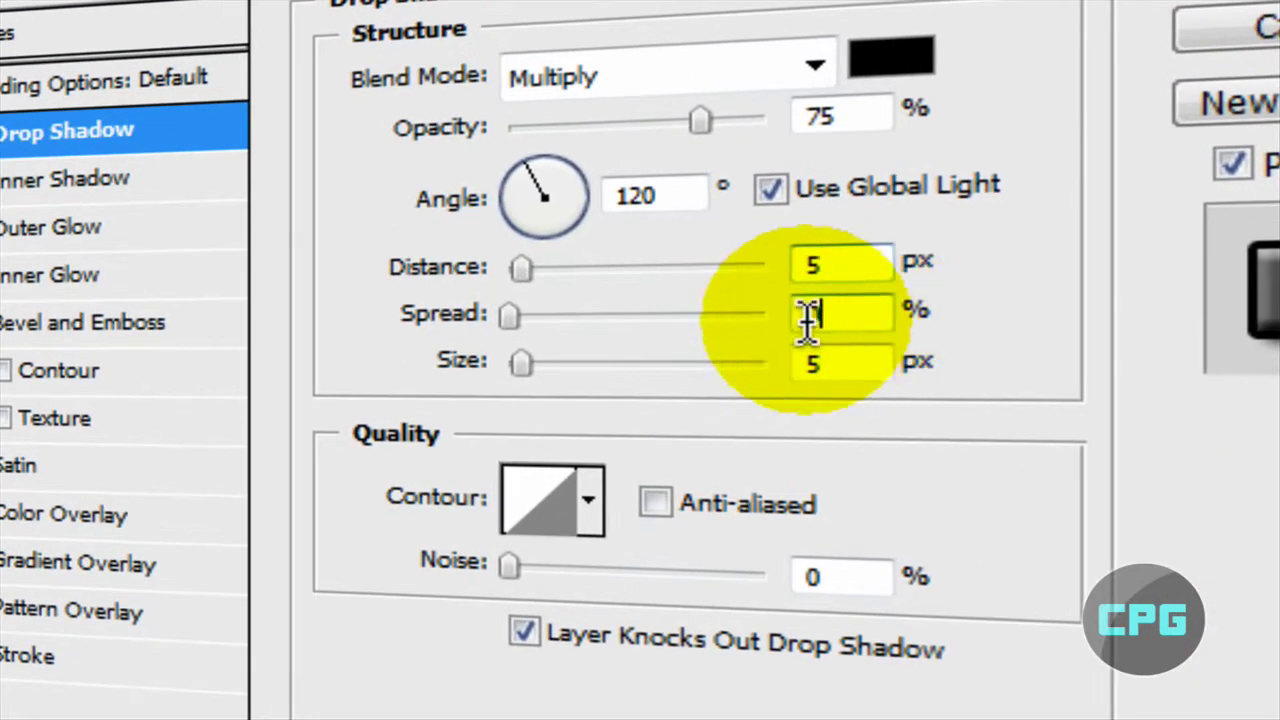
pyautogui.click(863, 363)
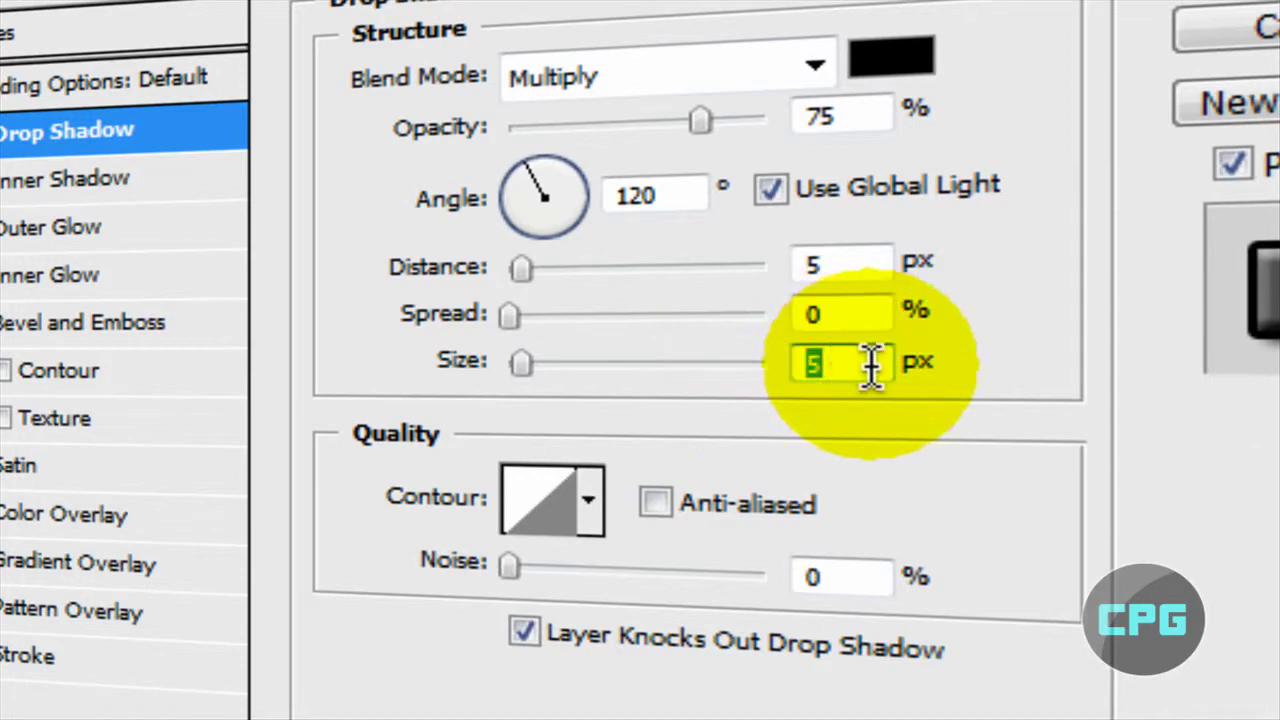
pyautogui.click(852, 364)
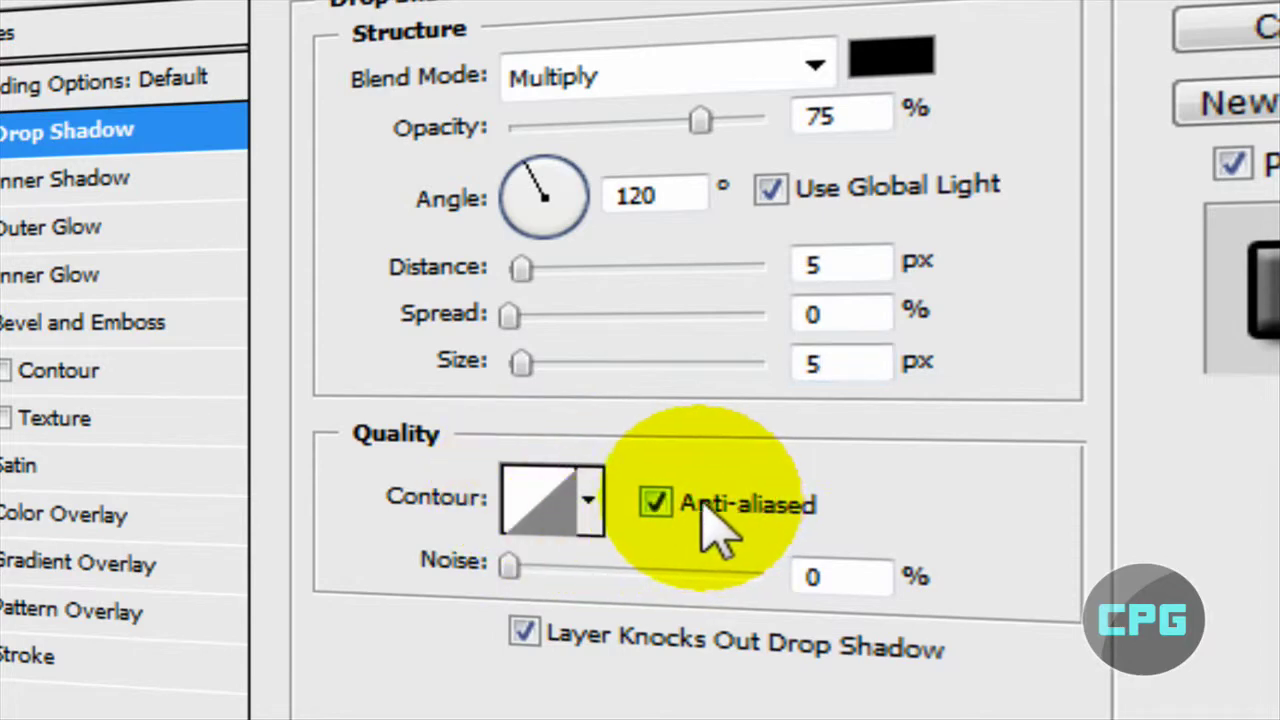
pyautogui.moveTo(829, 589); pyautogui.dragTo(715, 590)
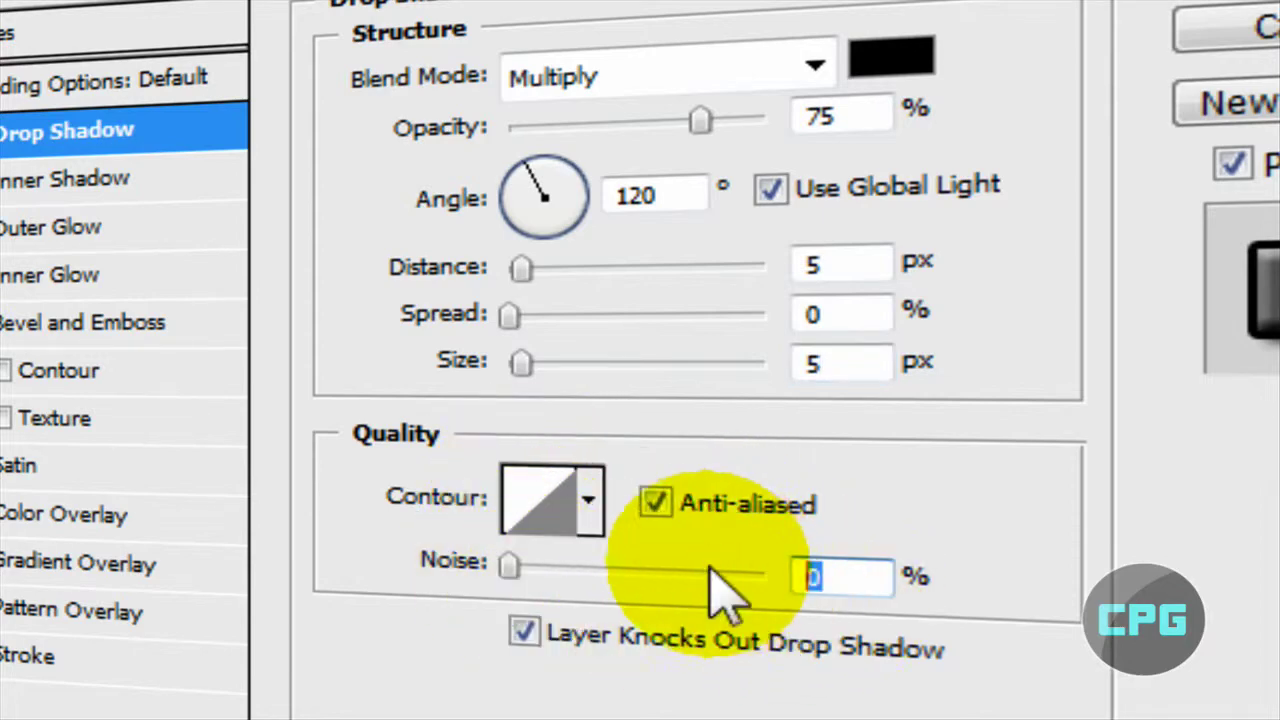
pyautogui.click(814, 575)
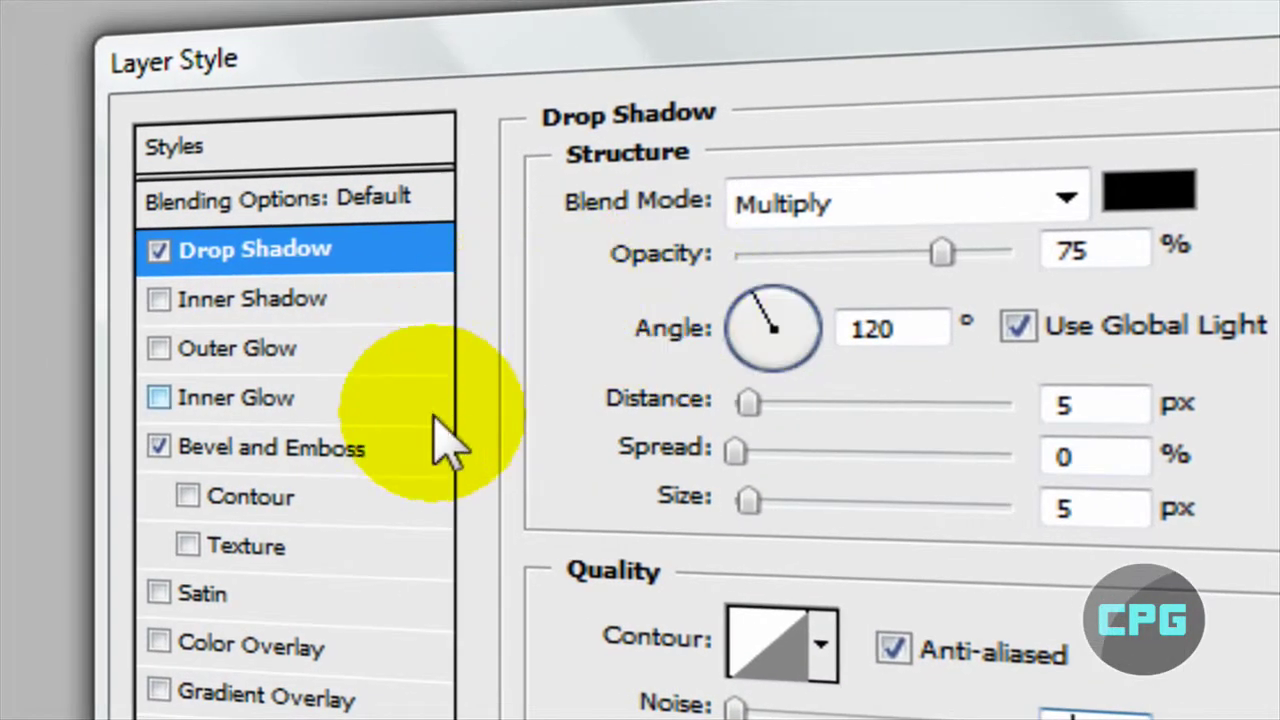
# Show Bevel and Emboss settings, keeping Inner Bevel style and 100% depth.
pyautogui.click(405, 460)
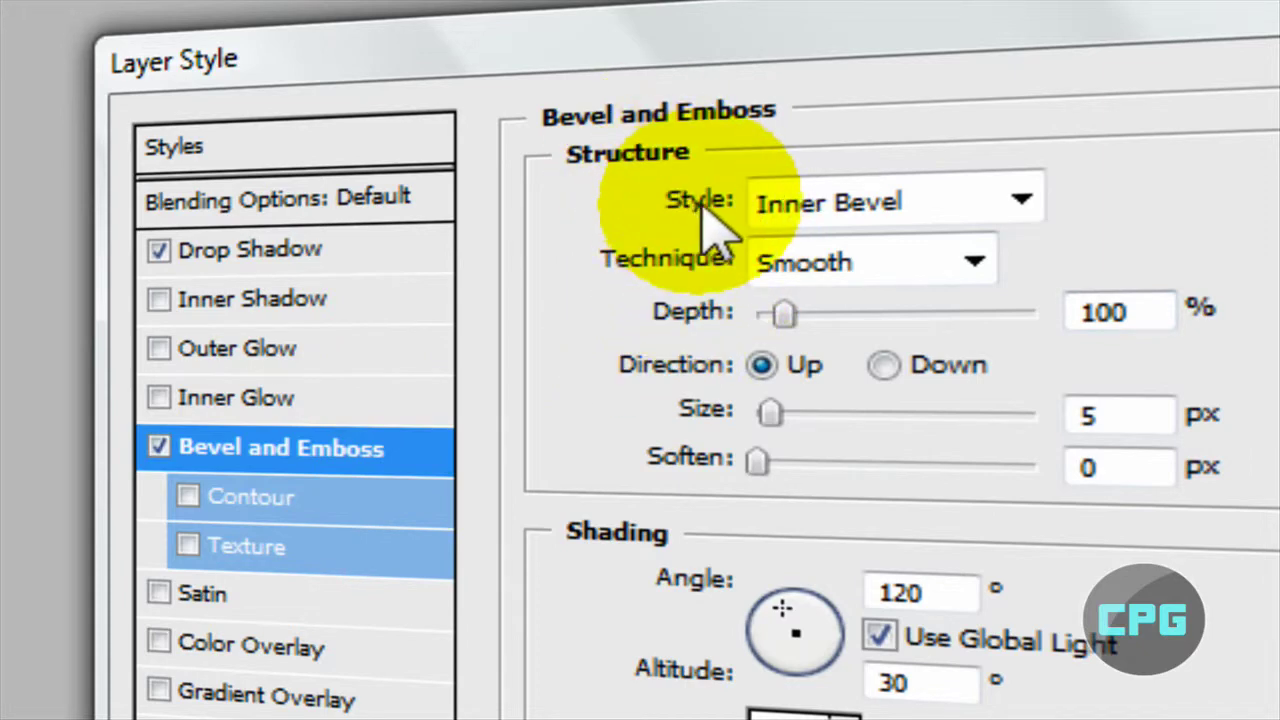
pyautogui.click(1021, 202)
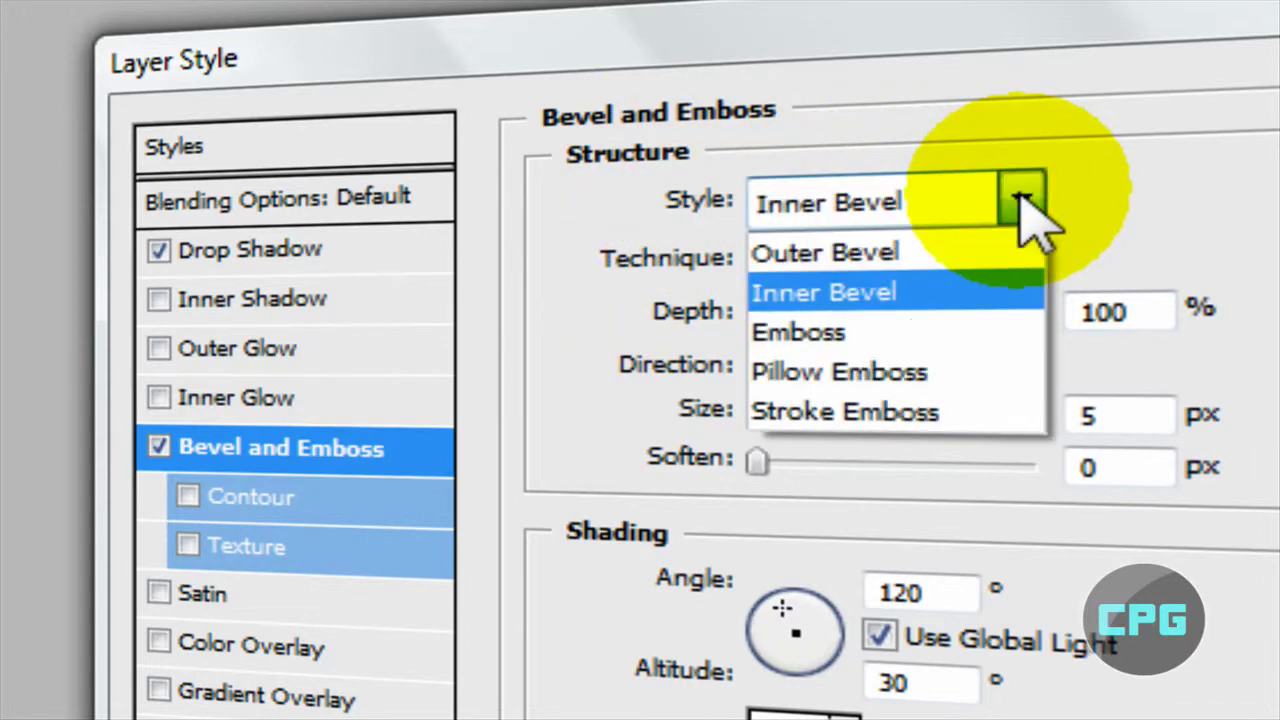
pyautogui.click(1021, 200)
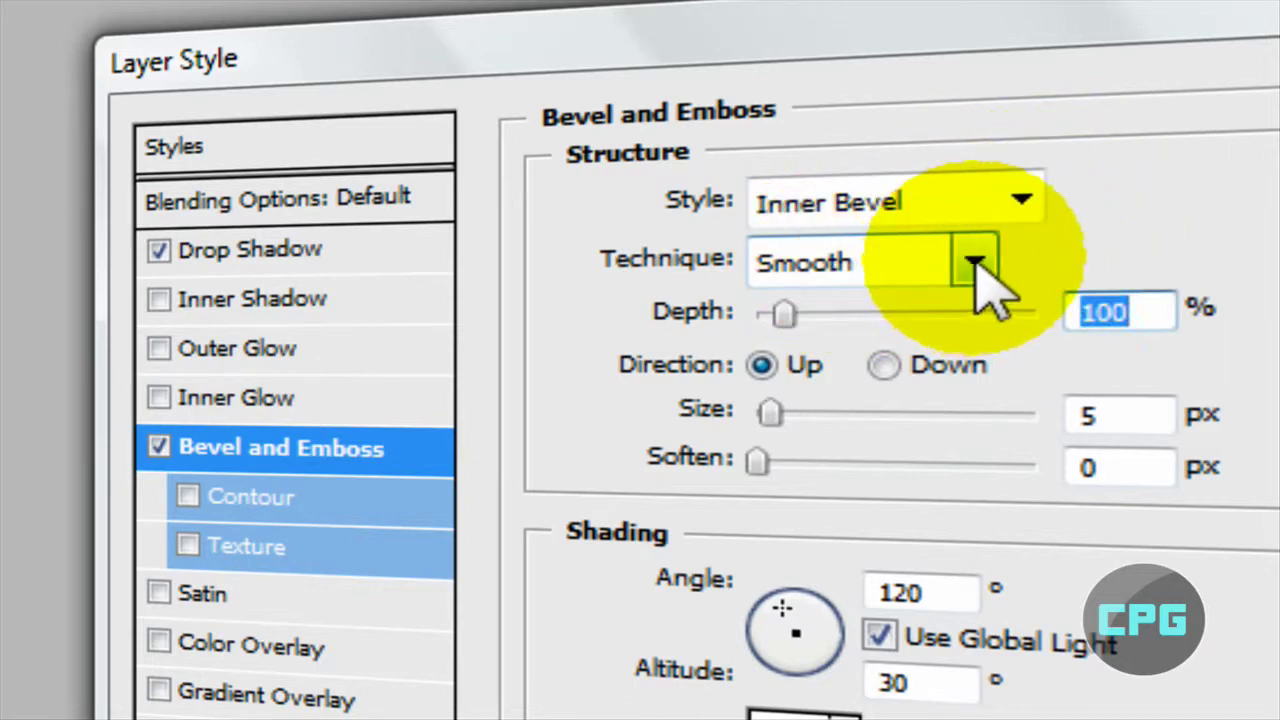
pyautogui.click(1155, 311)
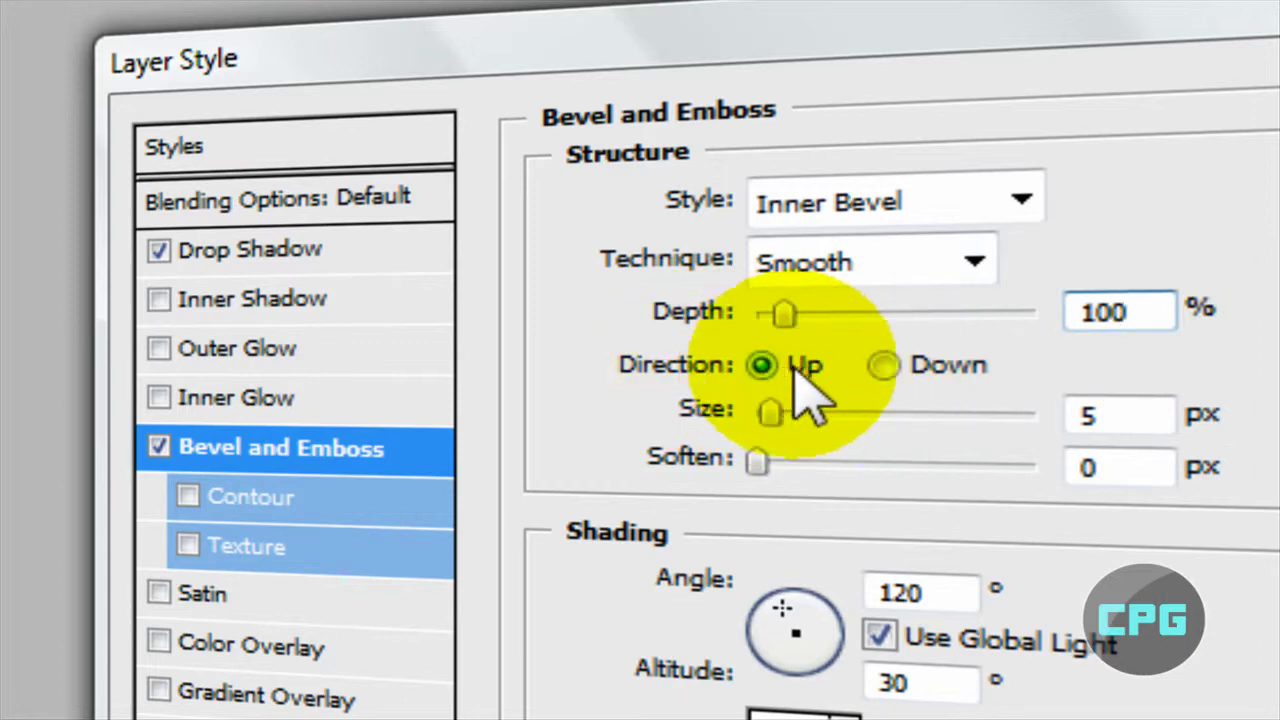
# Confirm bevel size 5 px, soften 0 px, angle 120° and altitude 30°.
pyautogui.doubleClick(1088, 412)
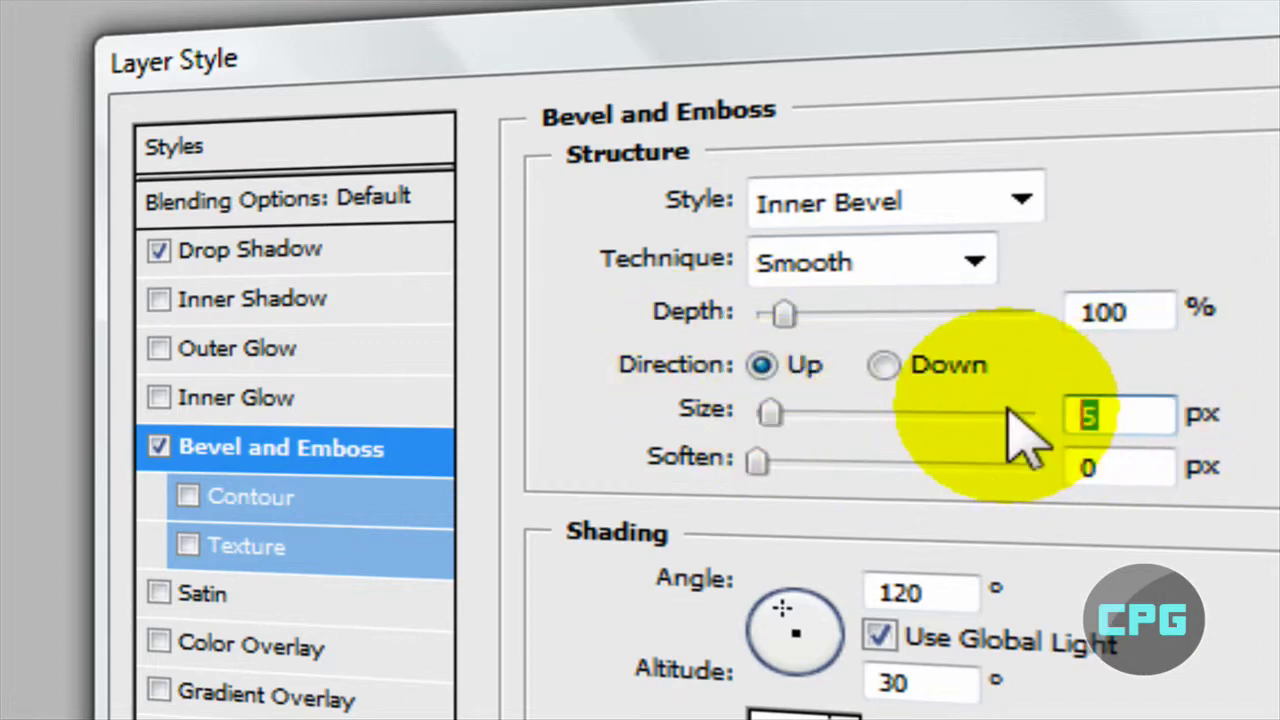
pyautogui.click(1160, 470)
pyautogui.moveTo(1160, 470); pyautogui.dragTo(1023, 463)
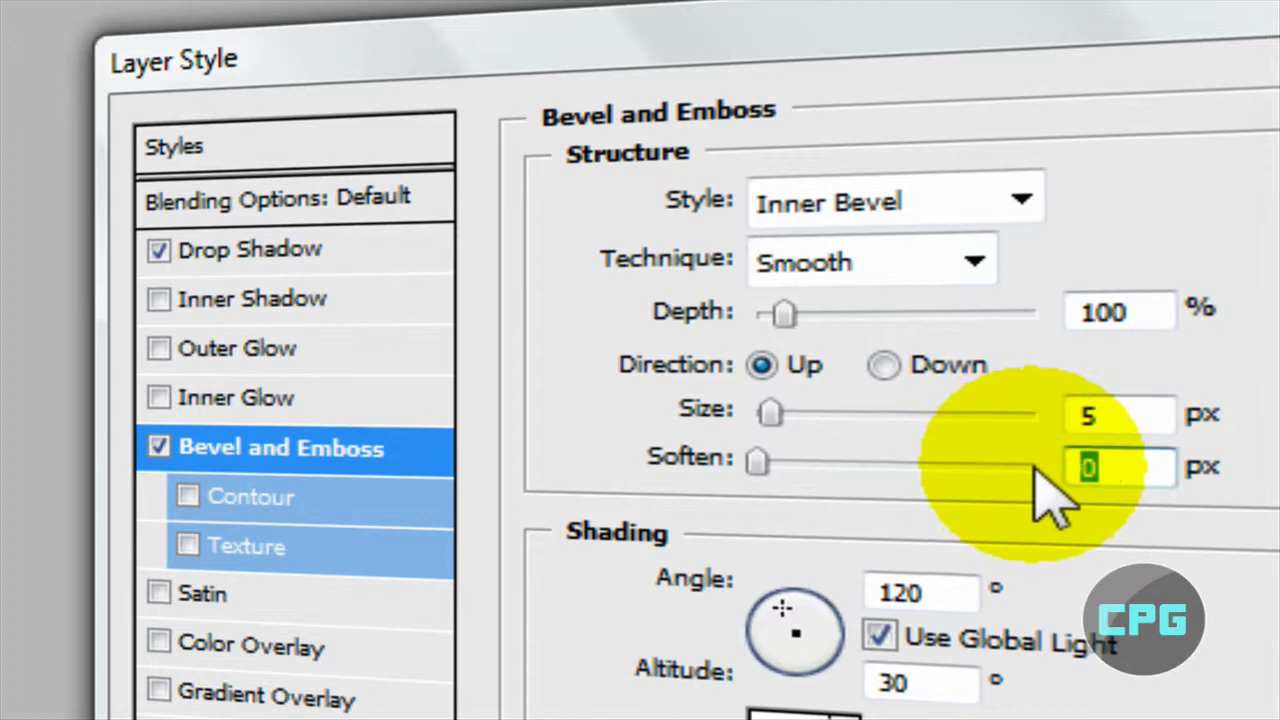
pyautogui.click(1160, 460)
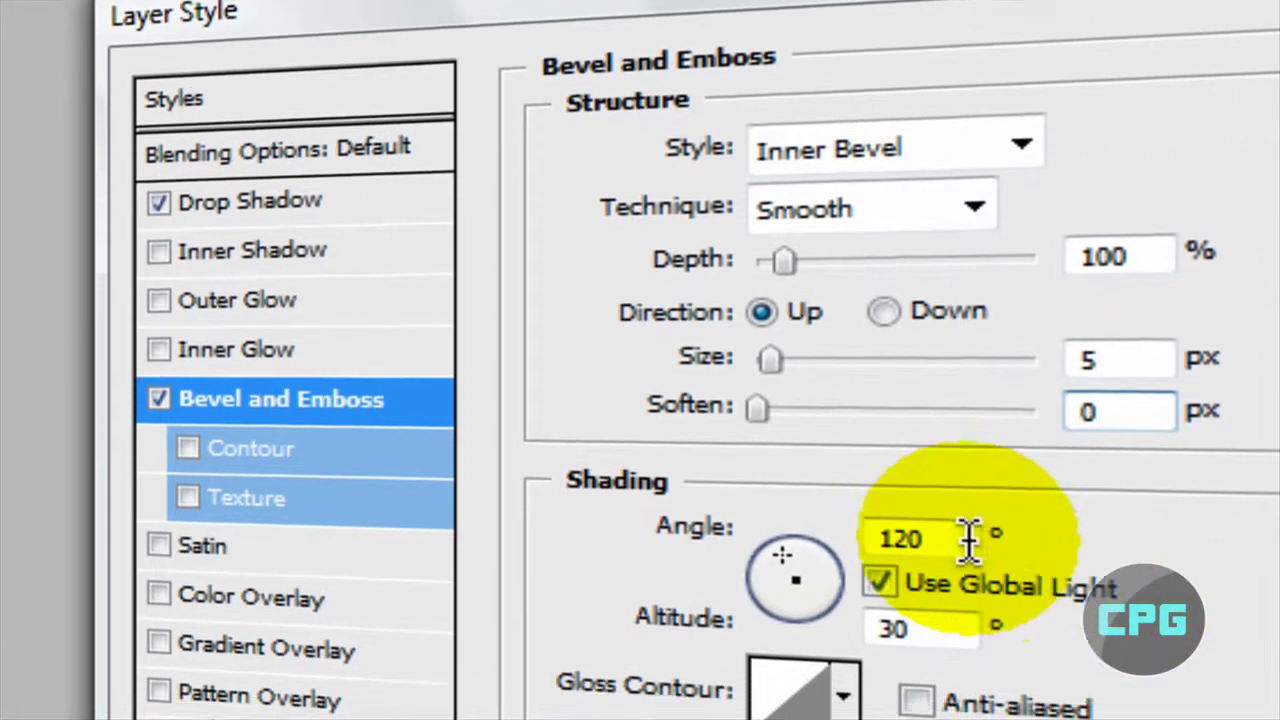
pyautogui.doubleClick(900, 540)
pyautogui.click(925, 540)
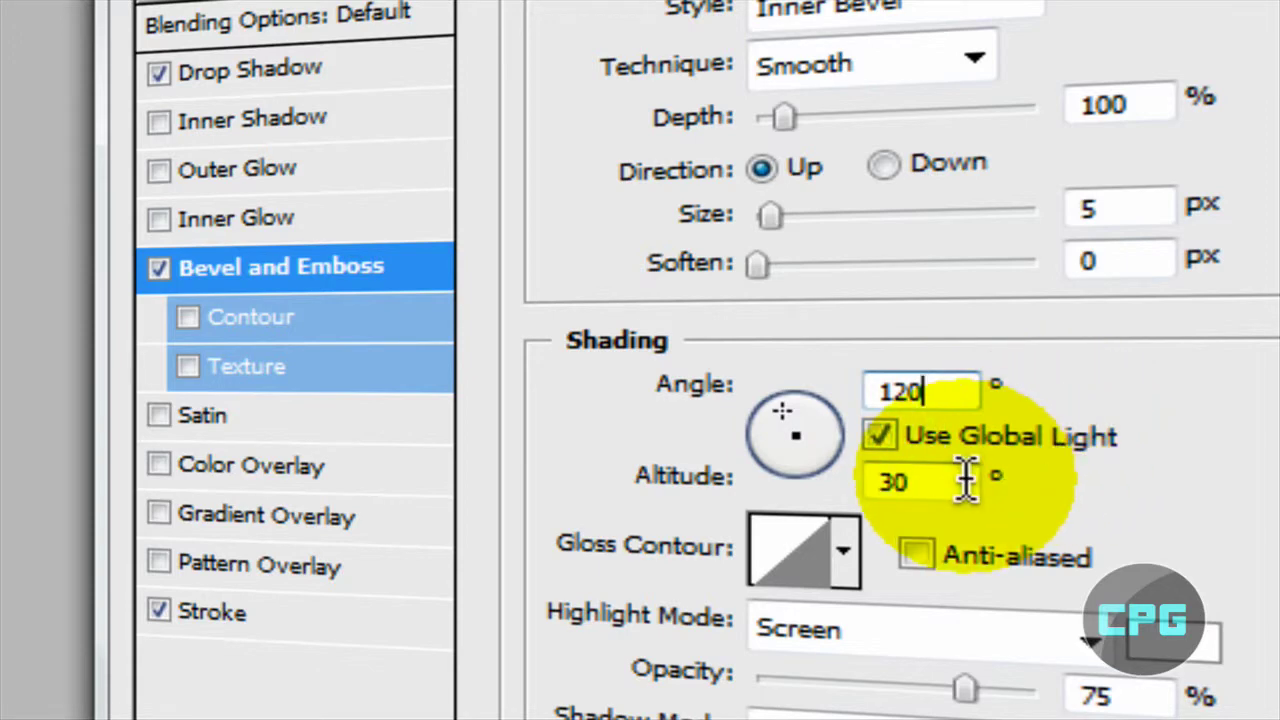
pyautogui.doubleClick(900, 481)
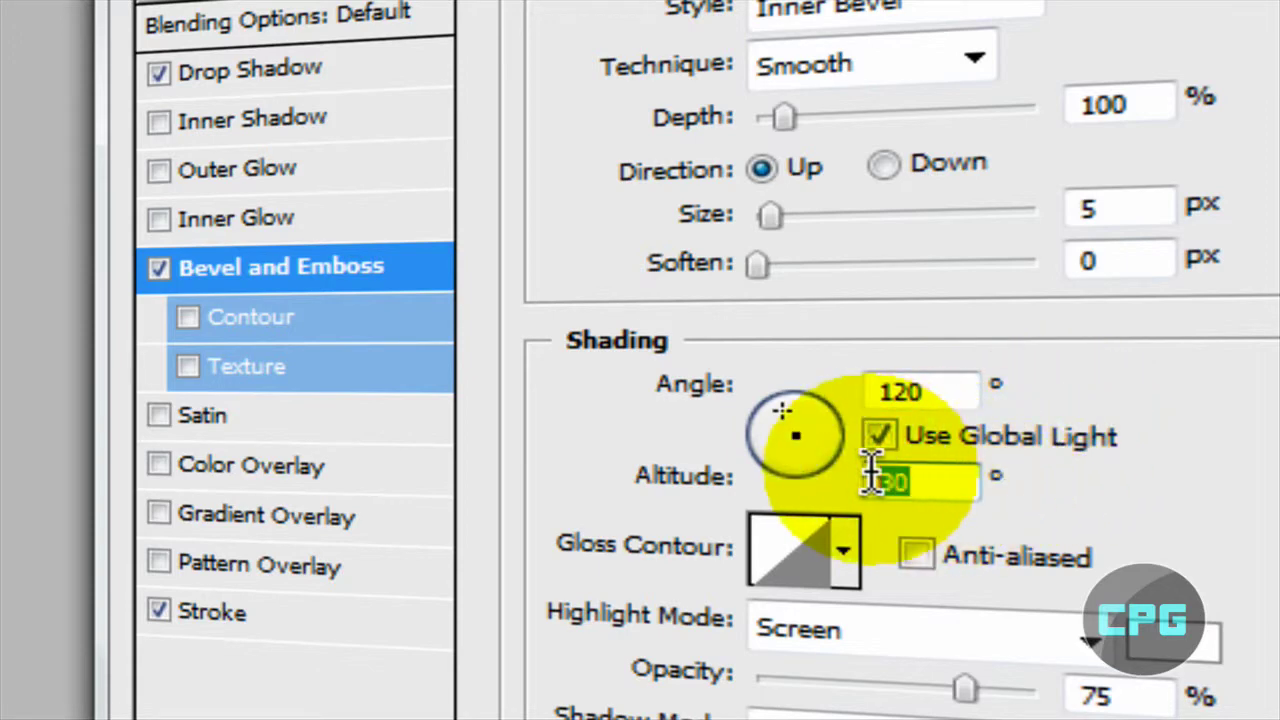
pyautogui.click(960, 481)
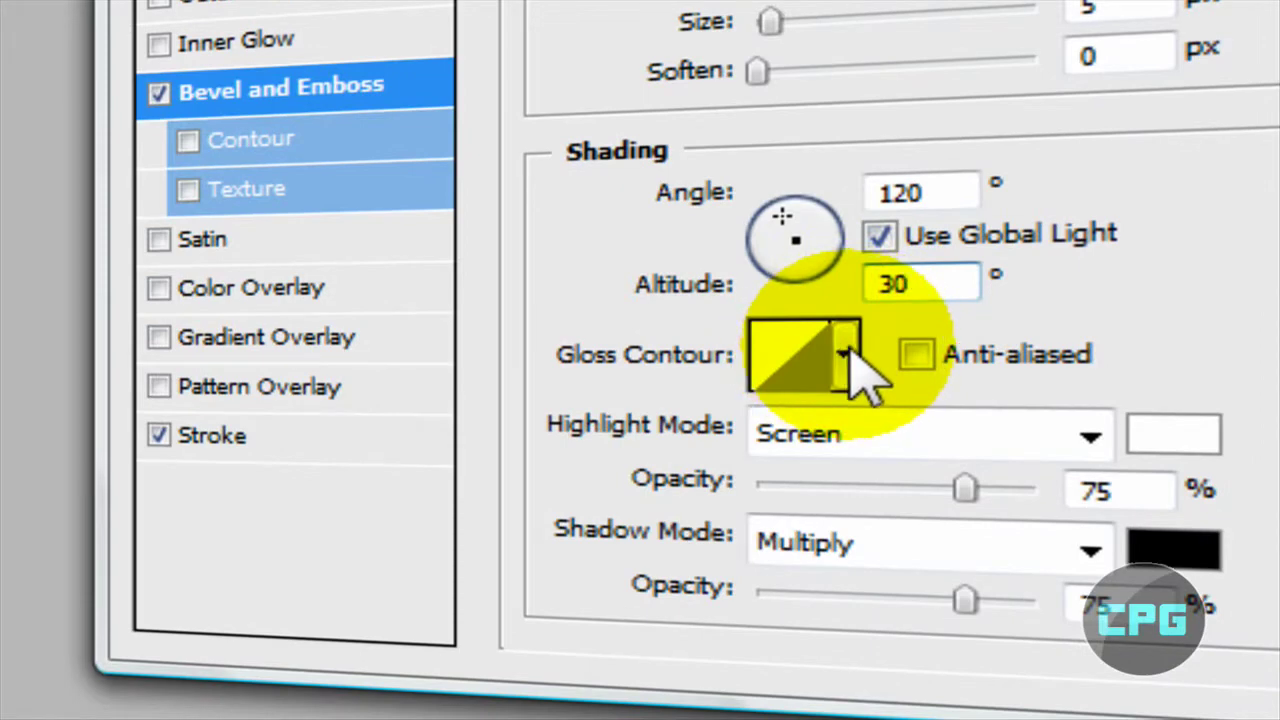
# Apply the Ring-Double gloss contour and raise highlight opacity to 100%.
pyautogui.click(846, 356)
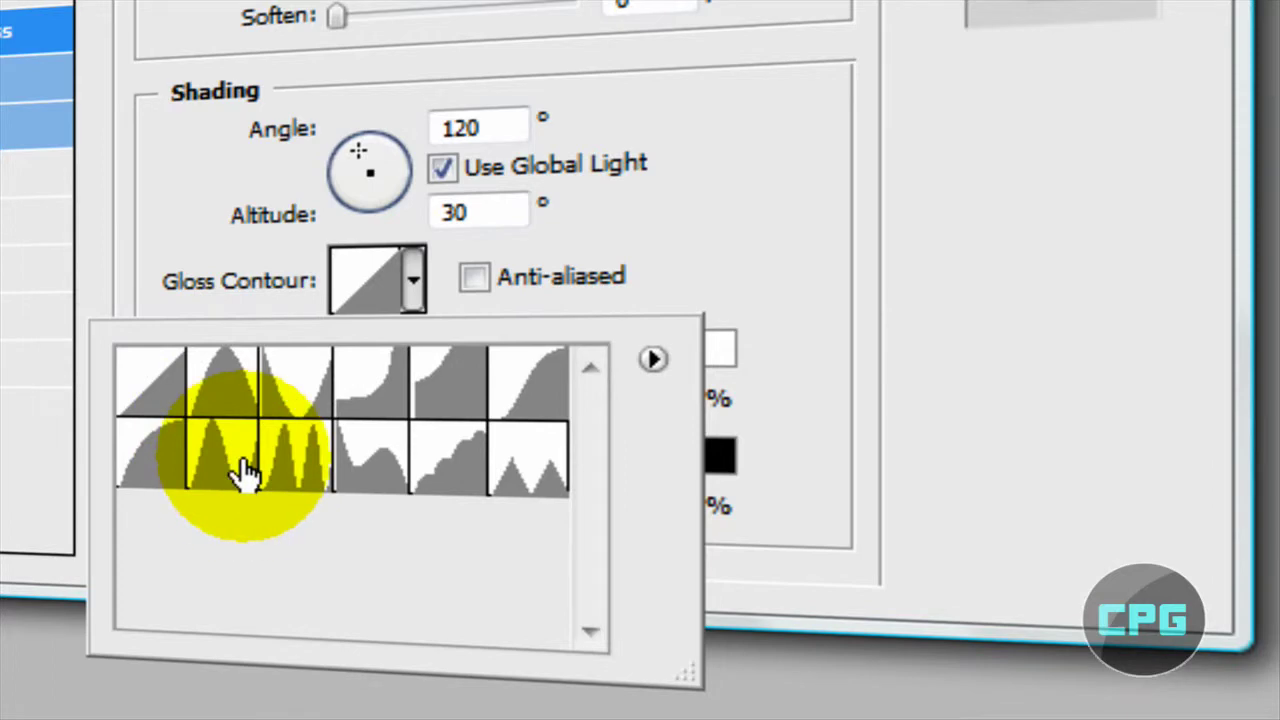
pyautogui.click(220, 455)
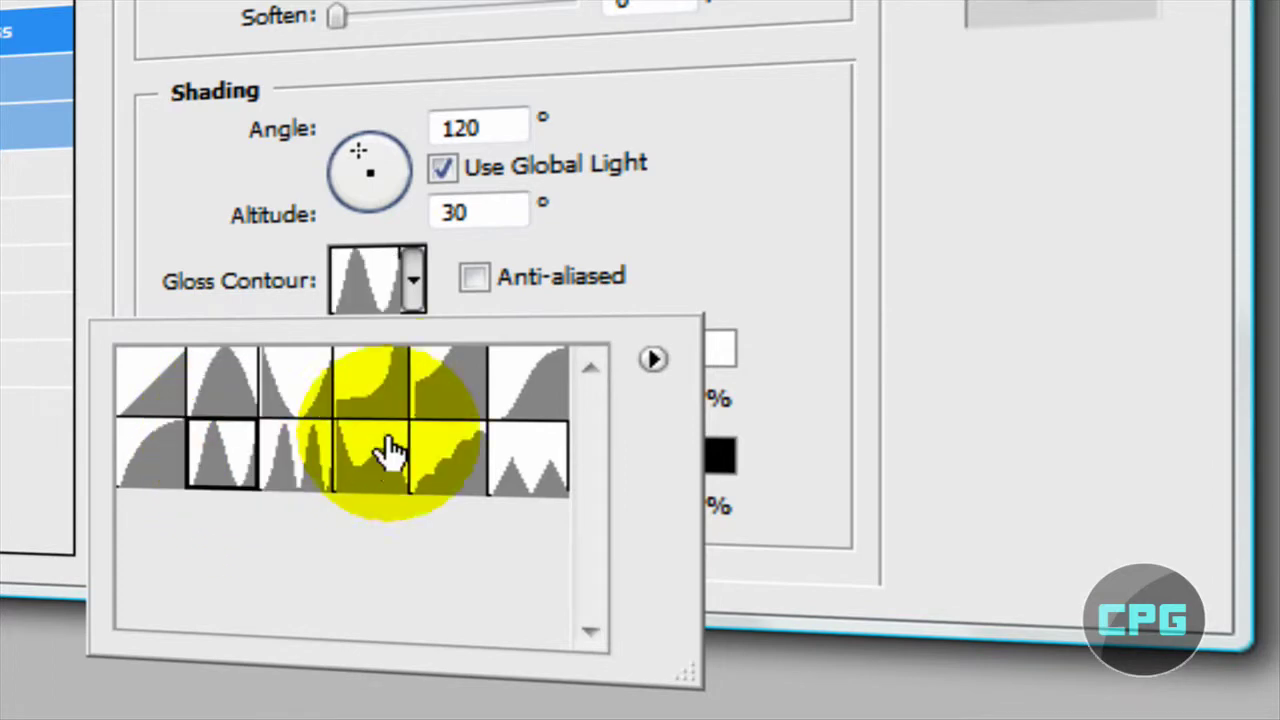
pyautogui.click(506, 268)
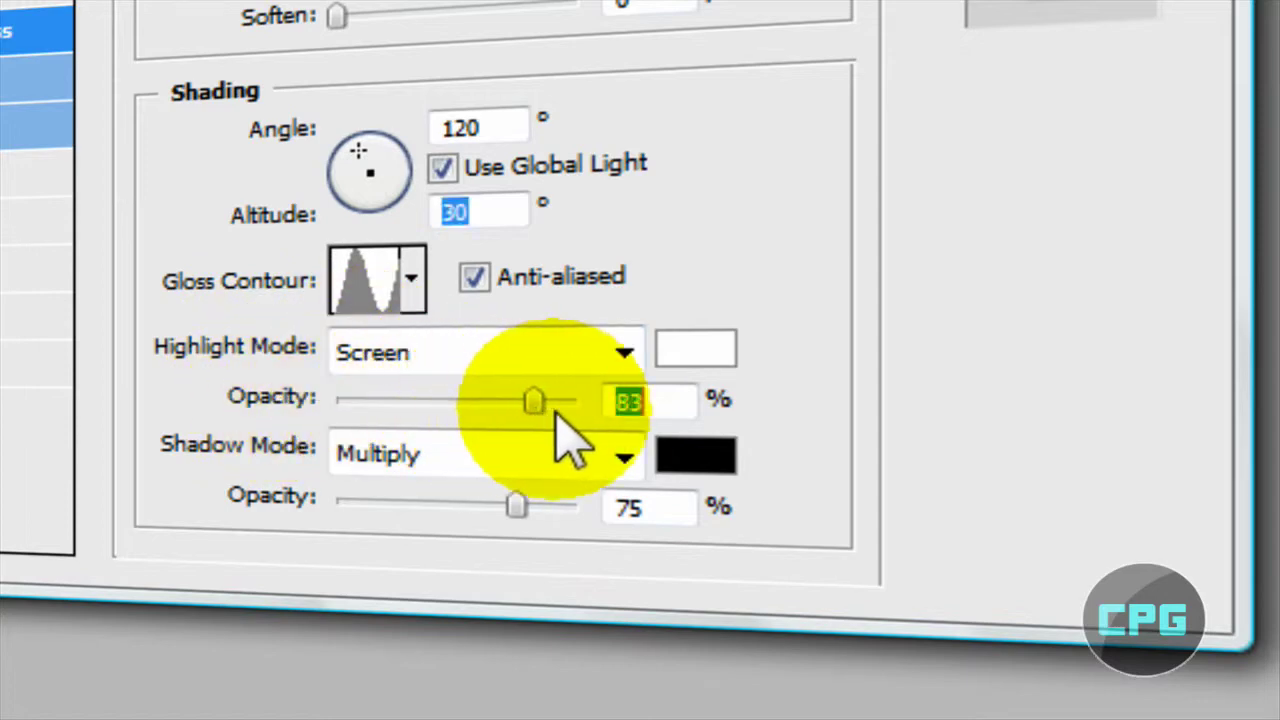
pyautogui.moveTo(557, 412); pyautogui.dragTo(607, 407)
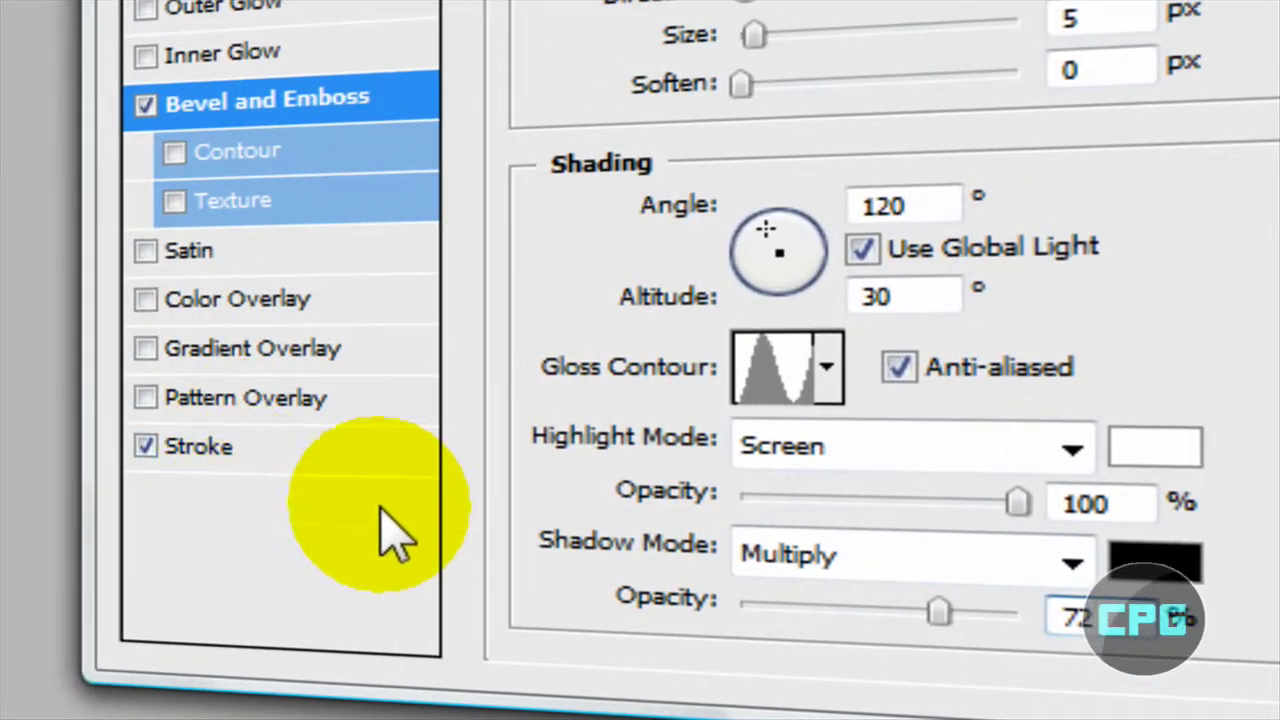
# Set the black outside stroke to 1 px size at 100% opacity.
pyautogui.click(353, 450)
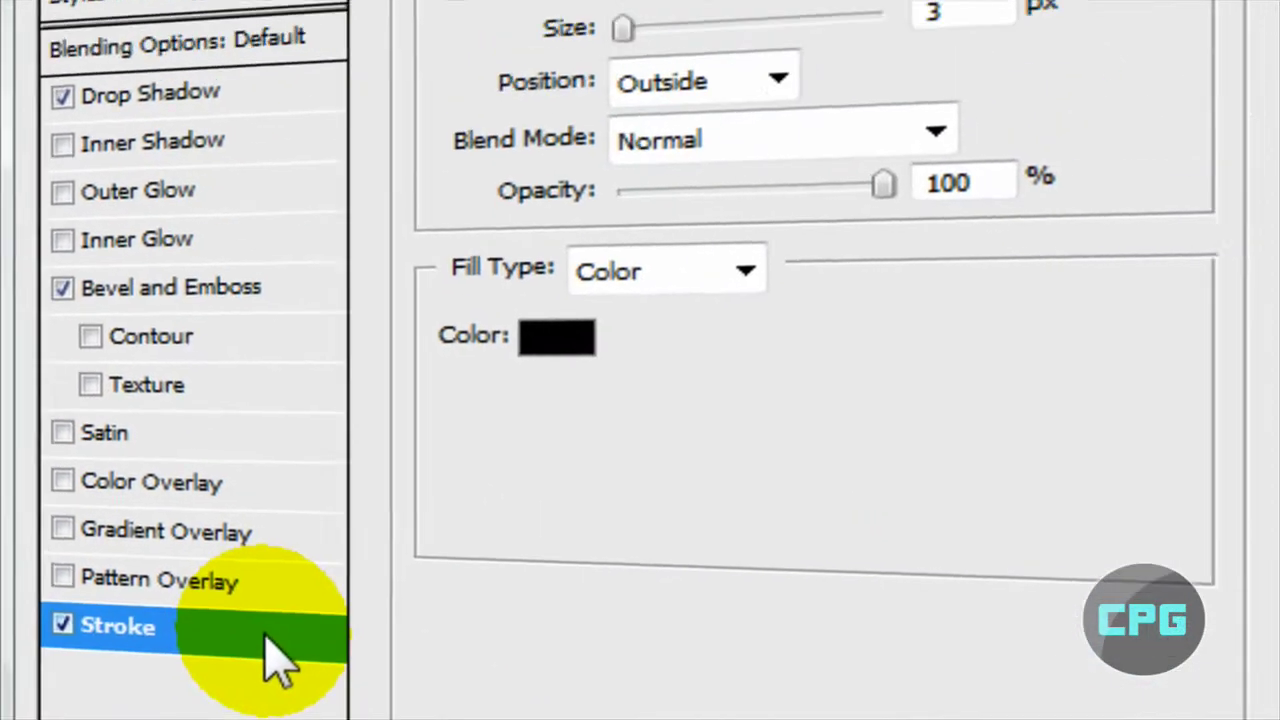
pyautogui.doubleClick(850, 175)
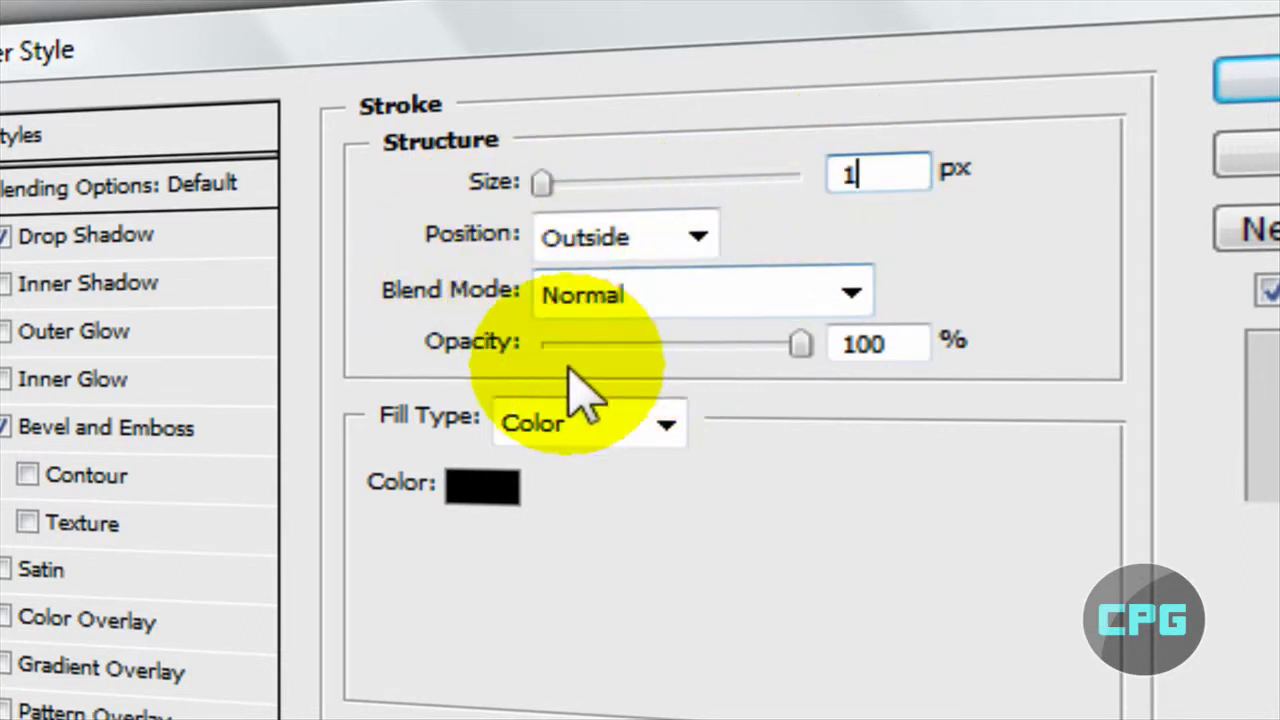
pyautogui.click(845, 345)
pyautogui.doubleClick(845, 345)
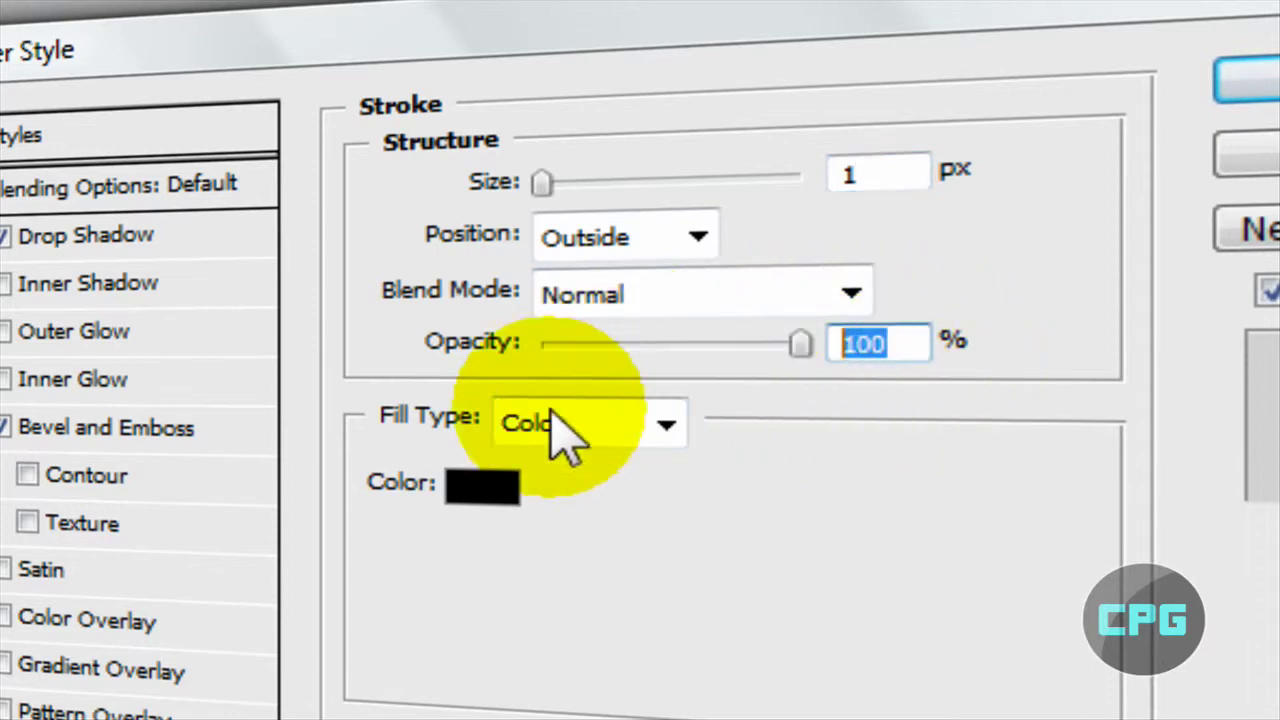